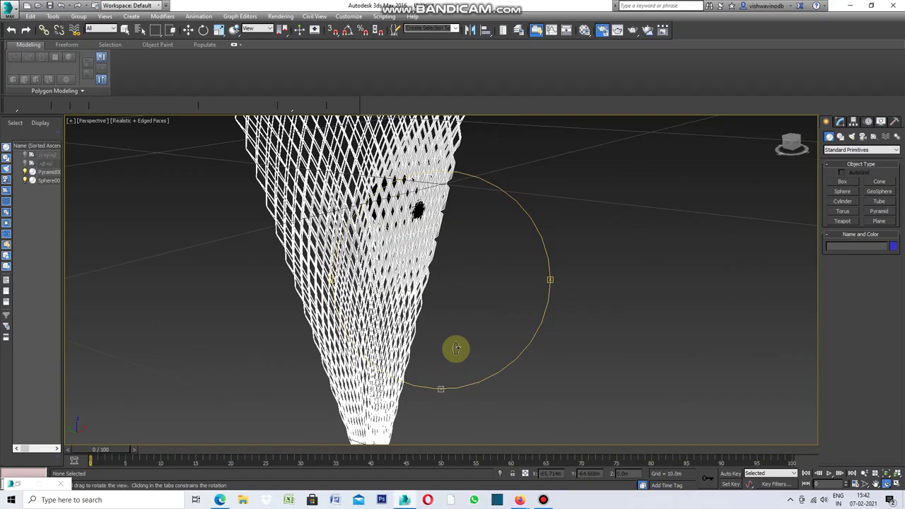
Move Sphere001 down toward the tip and back up until it sits near the pyramid's middle.
left_click_drag(455, 347, 459, 344)
mouse_move(336, 281)
left_mouse_down()
mouse_move(509, 315)
mouse_move(659, 319)
mouse_move(626, 334)
left_mouse_up()
left_click(395, 246)
left_click_drag(404, 260, 408, 259)
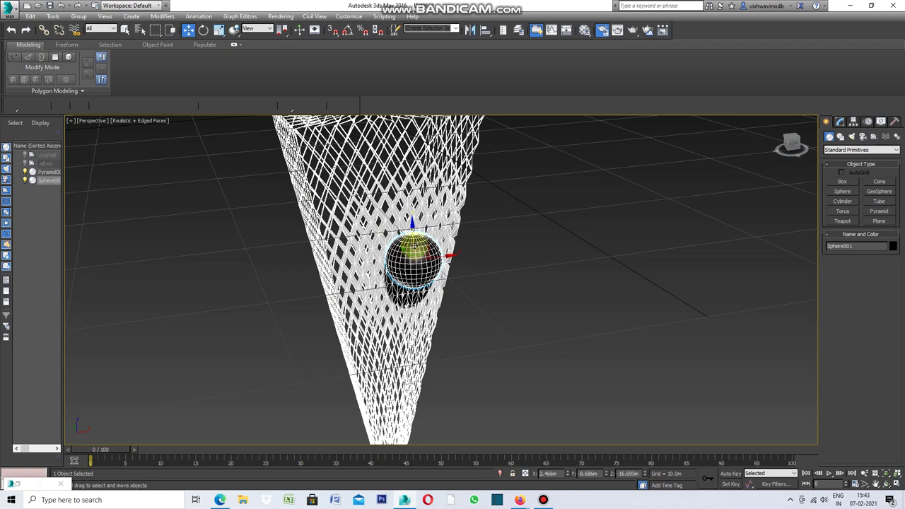
mouse_move(414, 214)
left_mouse_down()
mouse_move(418, 149)
mouse_move(408, 381)
left_mouse_up()
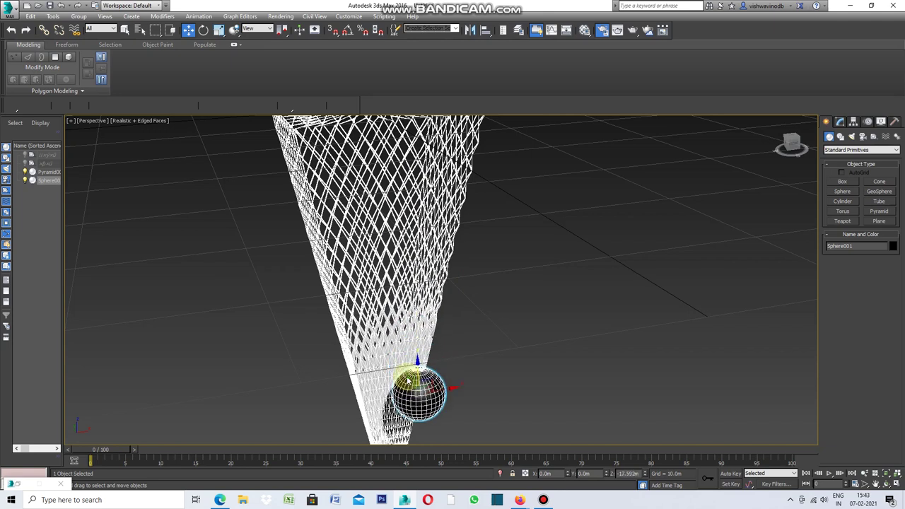
left_click_drag(408, 381, 415, 248)
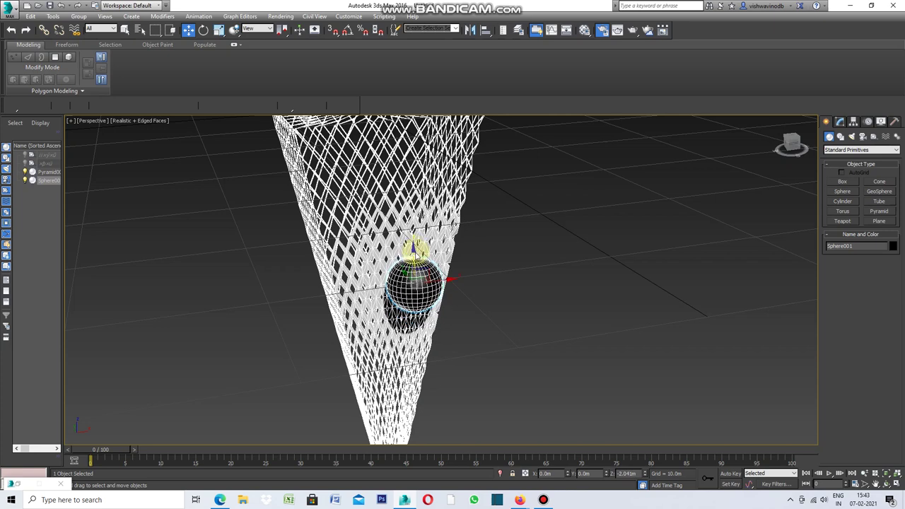
scroll(552, 297, "down", 3)
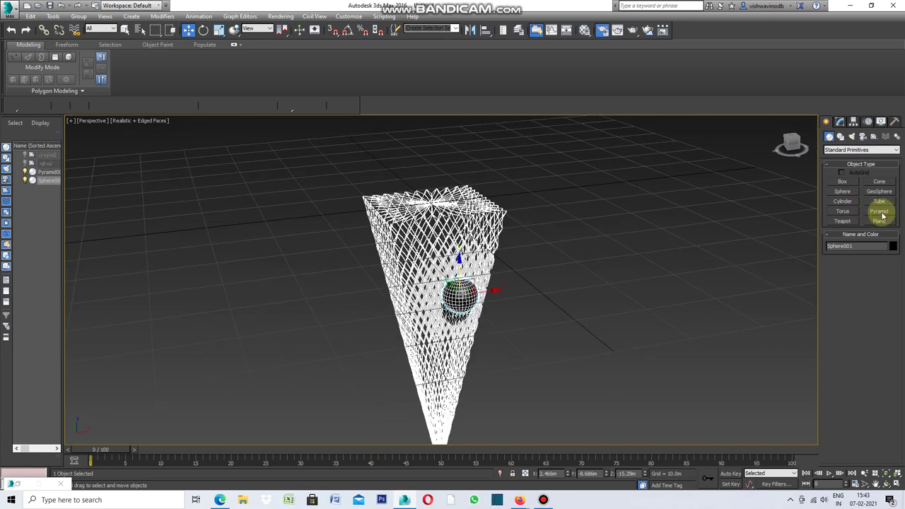
Draw Pyramid002 beside the lattice pyramid with a 15 m square base and its height pulled downward.
left_click(881, 214)
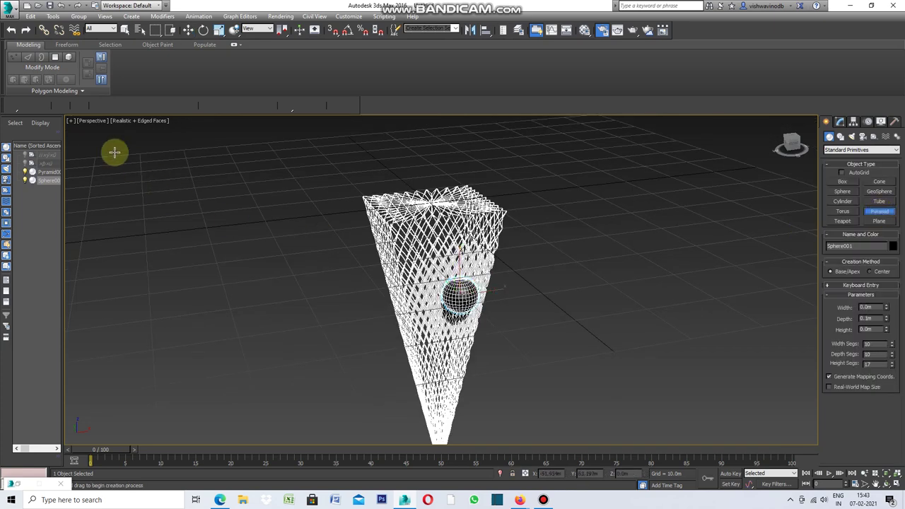
scroll(272, 250, "down", 4)
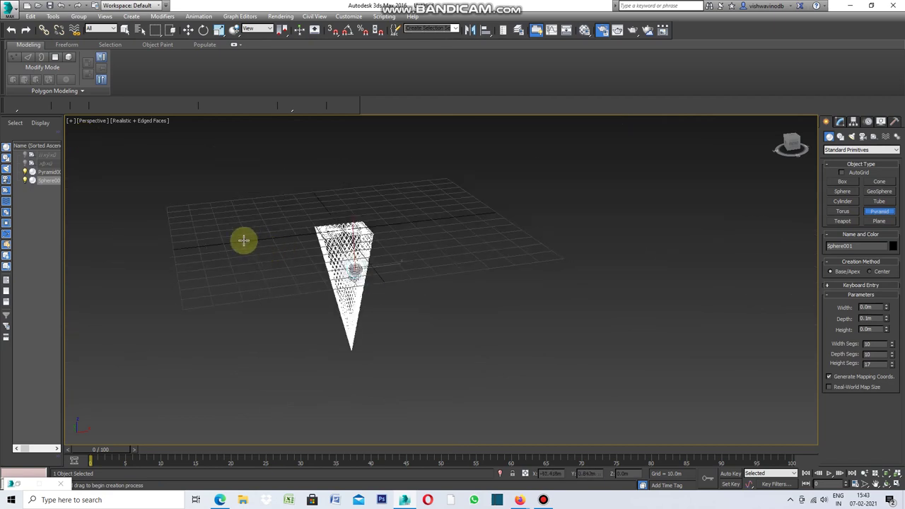
mouse_move(234, 243)
left_mouse_down()
mouse_move(238, 262)
mouse_move(282, 258)
left_mouse_up()
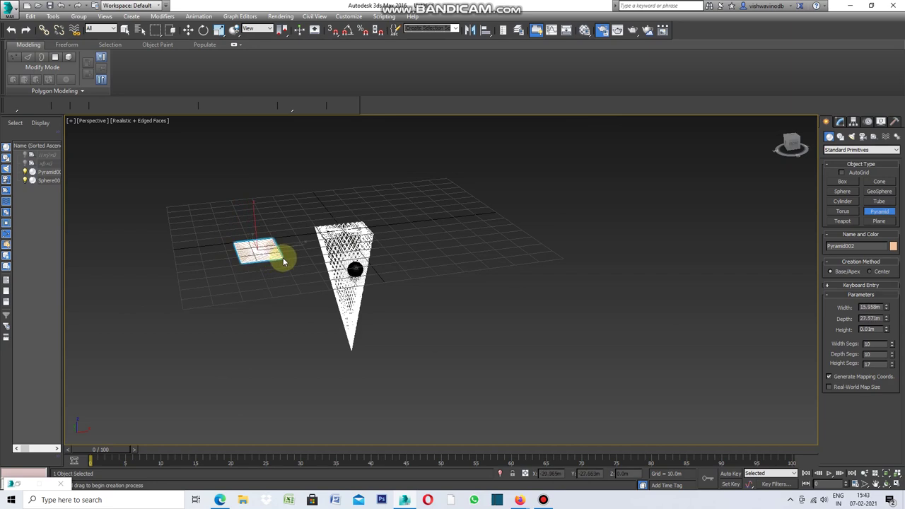
left_click_drag(283, 258, 283, 259)
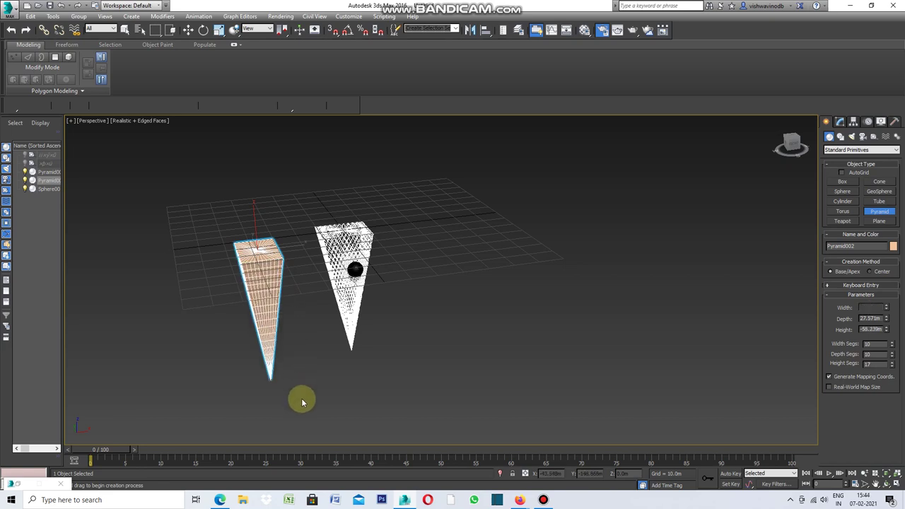
scroll(243, 347, "up", 2)
scroll(255, 326, "up", 2)
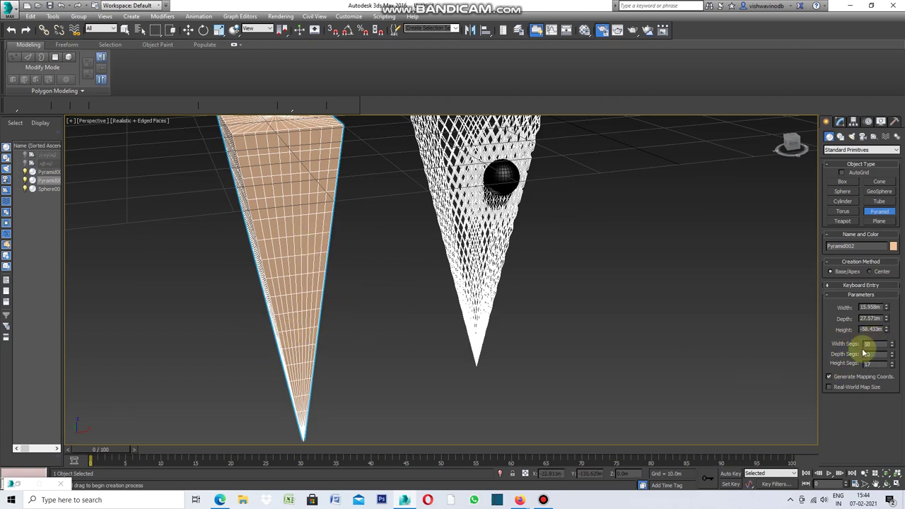
key("ctrl+r")
left_click_drag(453, 255, 508, 295)
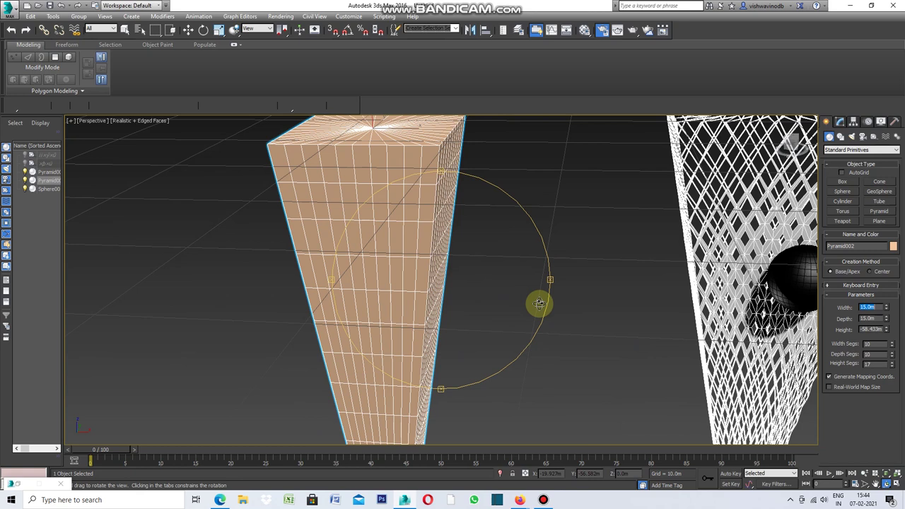
right_click(526, 297)
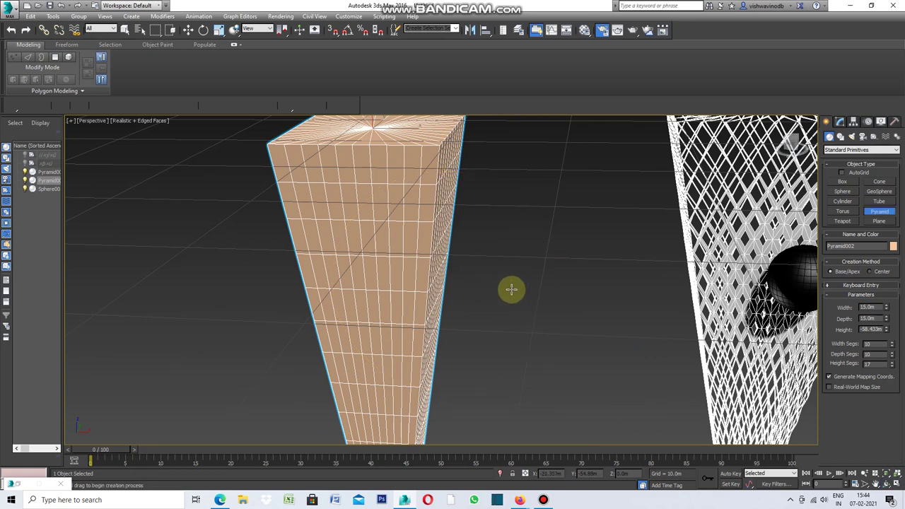
Convert Pyramid002 to an Editable Poly and select one of its side edges in Edge mode.
key("w")
right_click(518, 280)
mouse_move(558, 373)
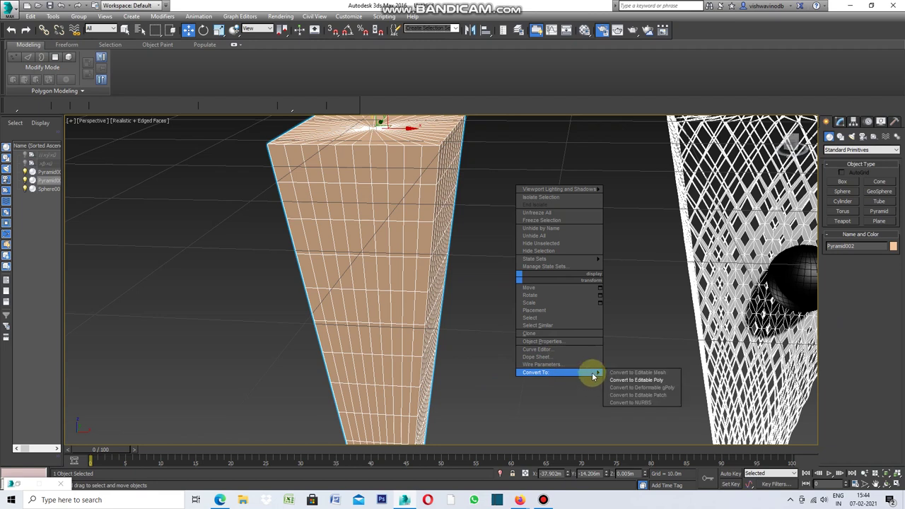
left_click(626, 381)
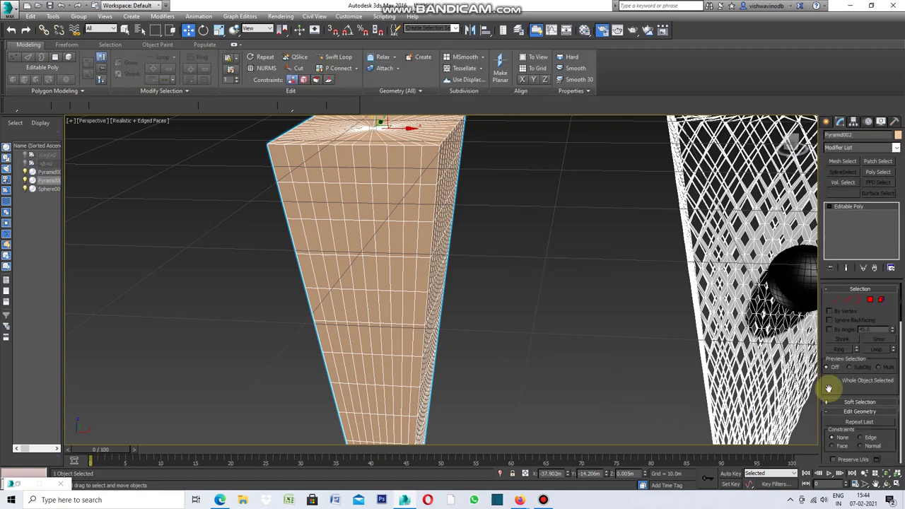
left_click(849, 301)
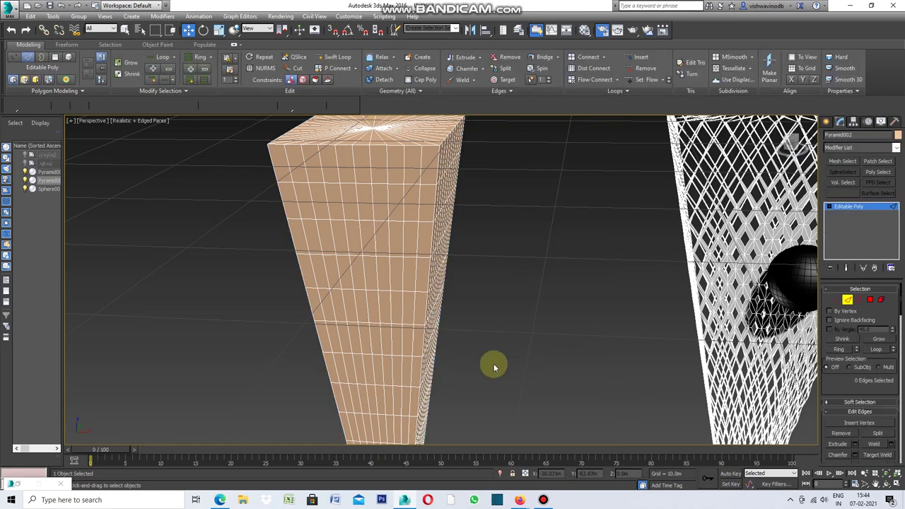
left_click(336, 367)
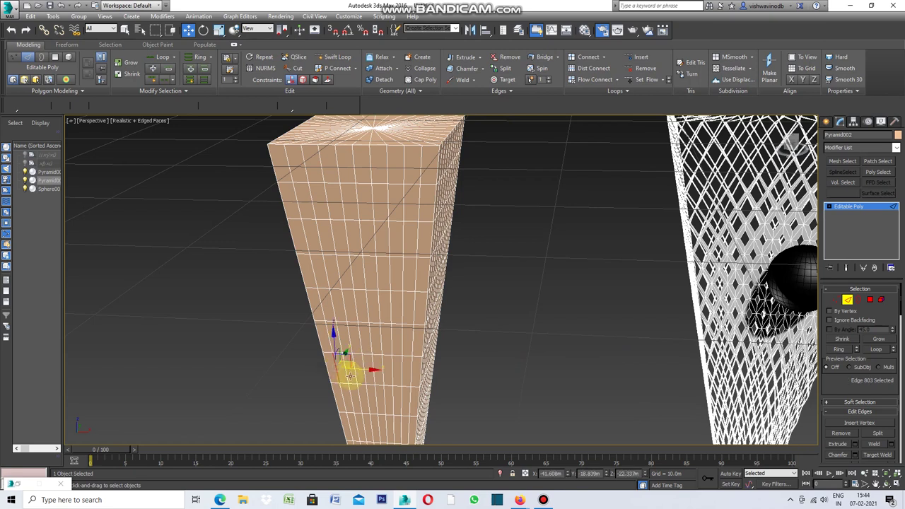
left_click(83, 92)
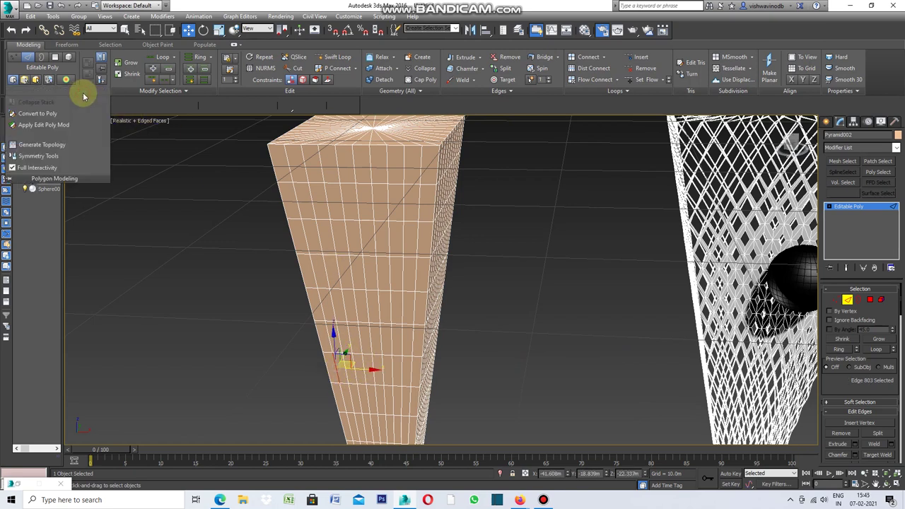
Preview the diamond, brick and hexagonal topology patterns on Pyramid002, undoing each.
left_click(50, 150)
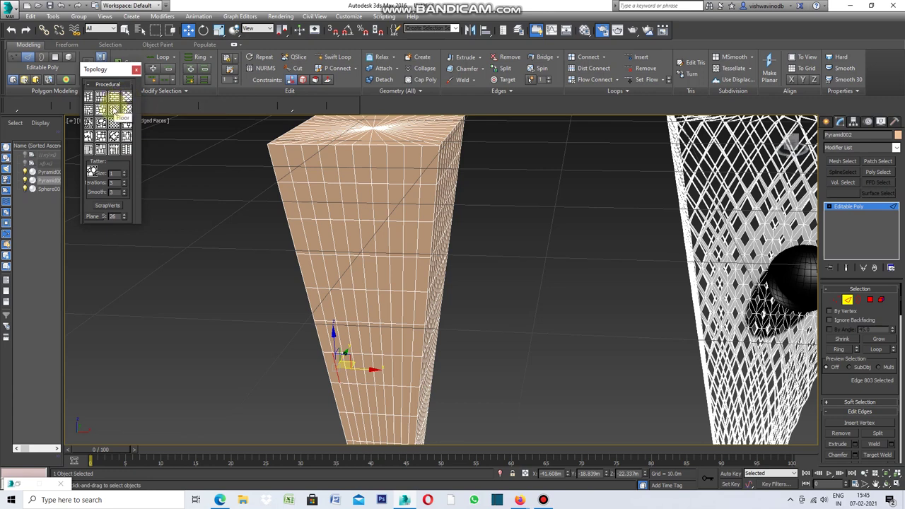
left_click(113, 109)
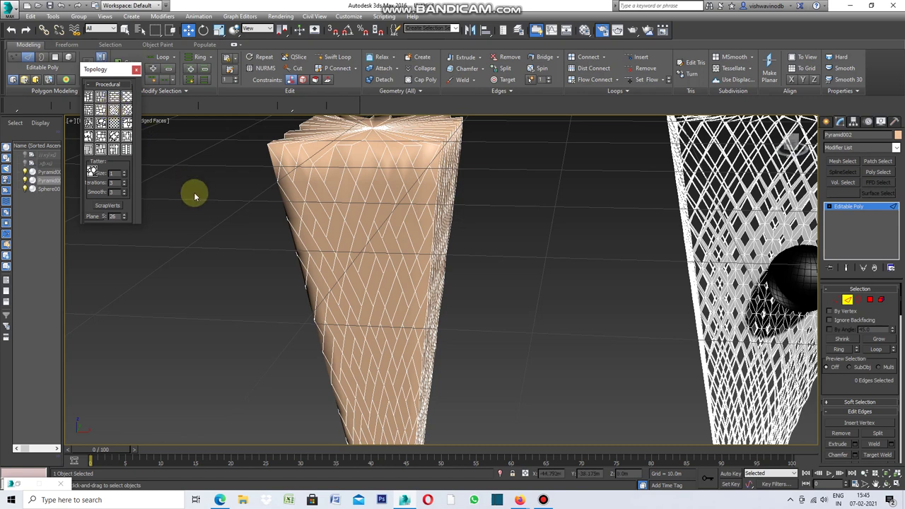
key("ctrl+z")
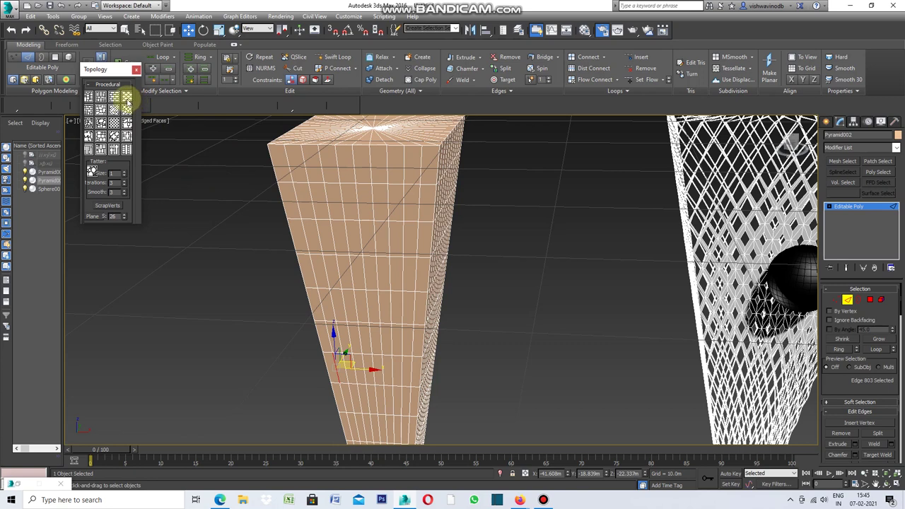
left_click(116, 99)
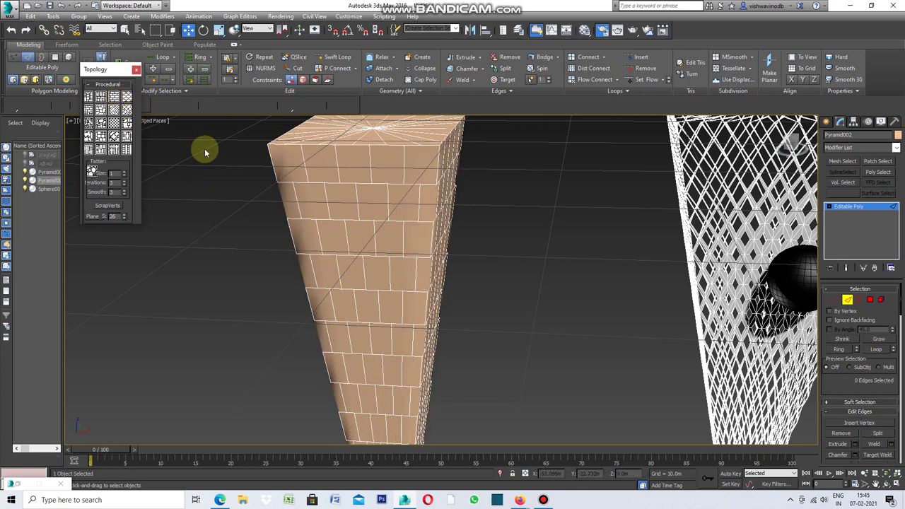
key("ctrl+z")
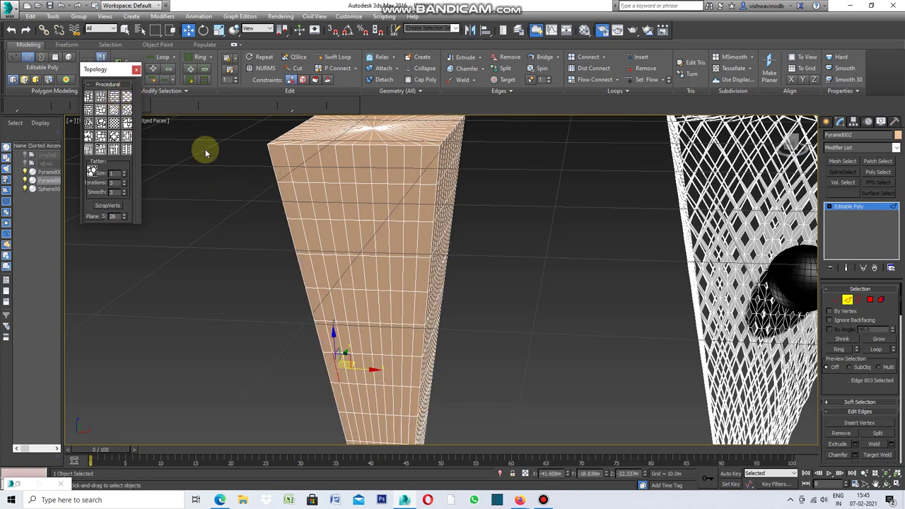
left_click(127, 98)
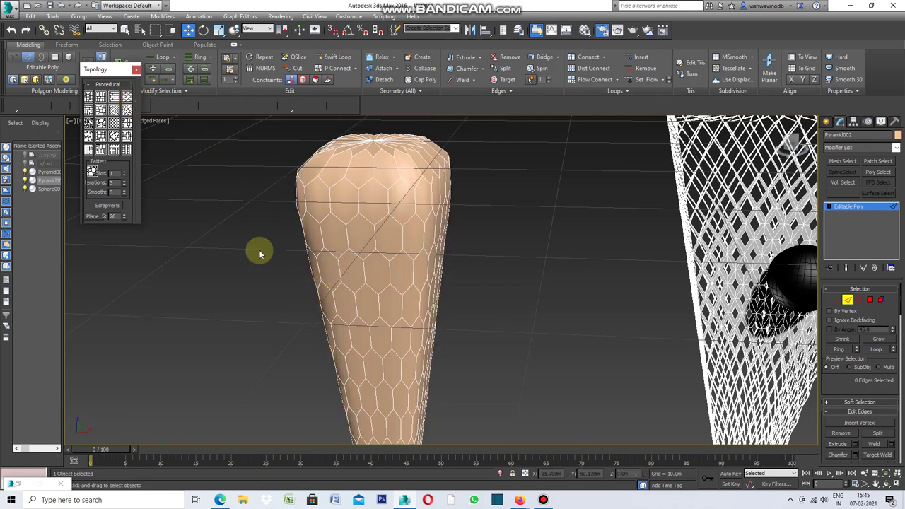
key("ctrl+z")
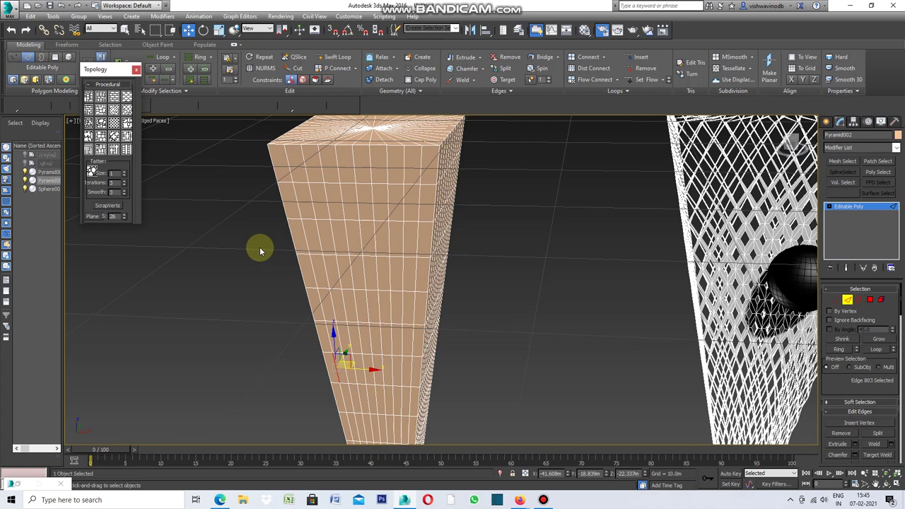
Apply the diamond topology pattern to Pyramid002 and close the topology dialog.
left_click(115, 123)
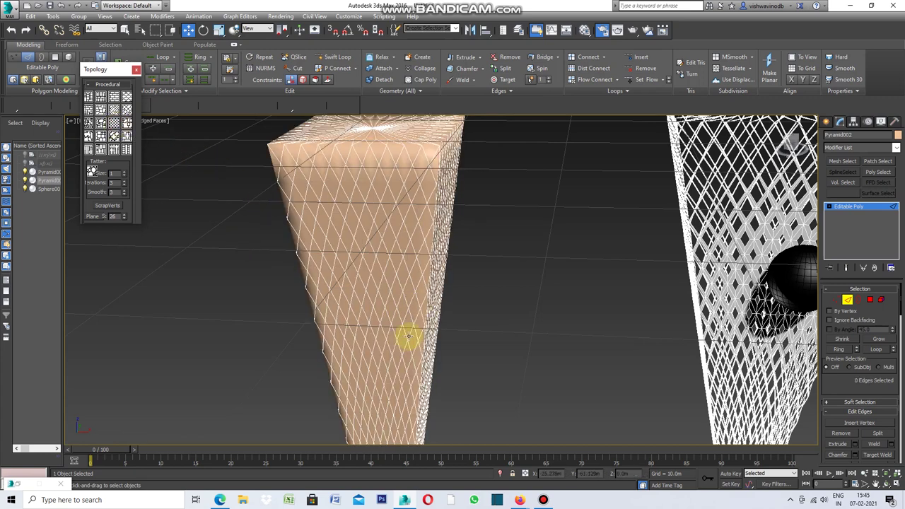
left_click(136, 69)
left_click(887, 487)
mouse_move(330, 276)
left_mouse_down()
mouse_move(400, 289)
mouse_move(303, 289)
mouse_move(361, 290)
left_mouse_up()
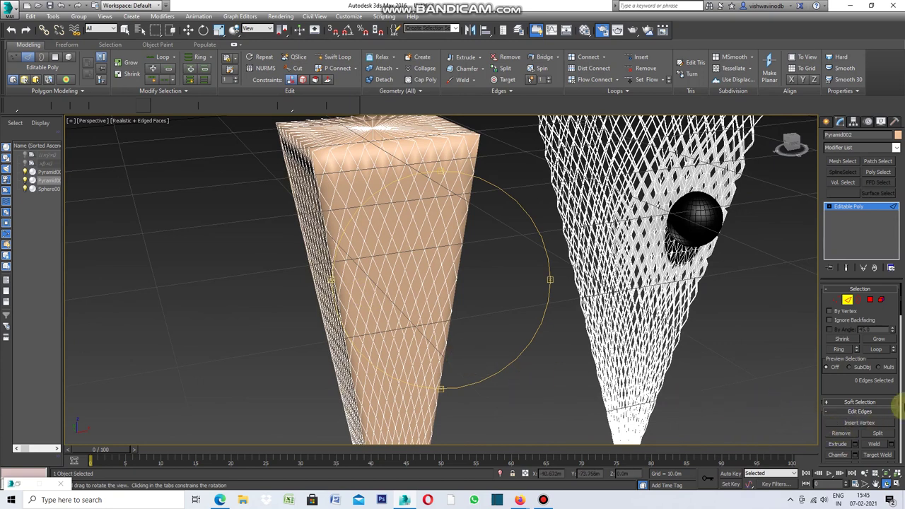
Select all 1400 polygons of Pyramid002 in Polygon sub-object mode.
left_click(871, 302)
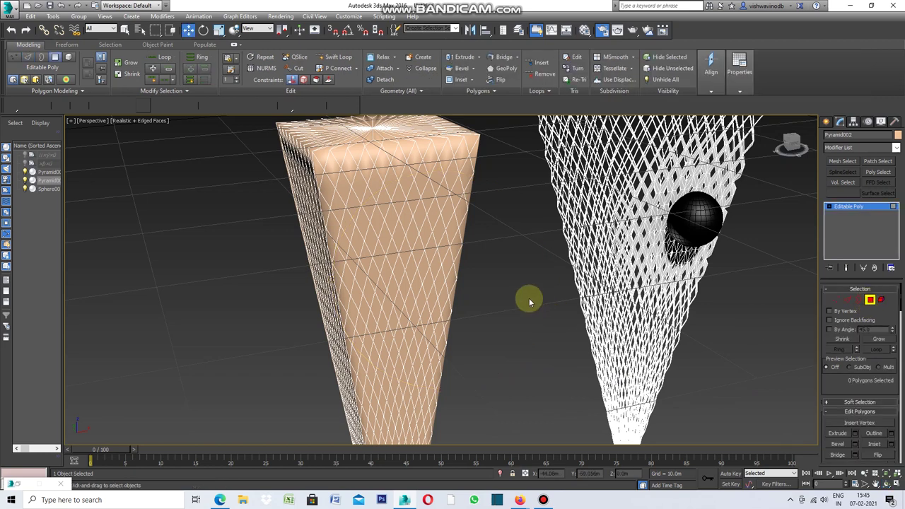
scroll(530, 303, "down", 5)
scroll(523, 276, "down", 3)
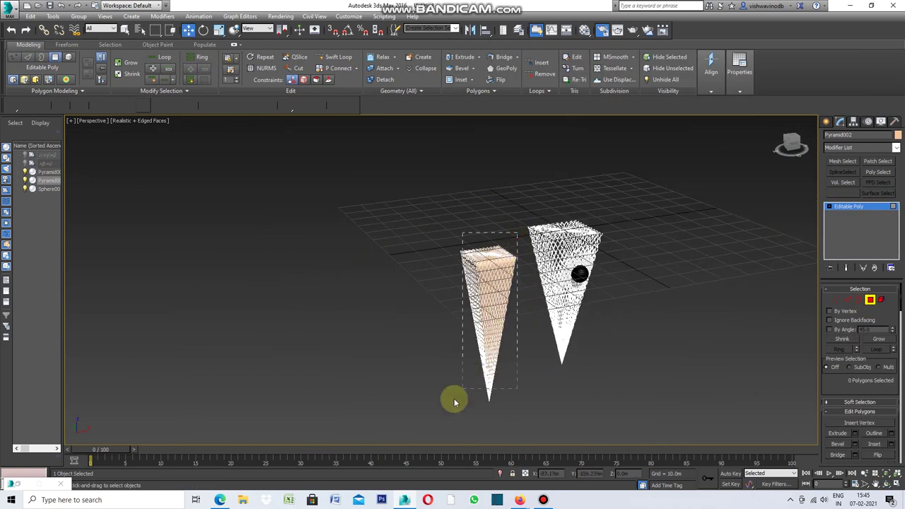
key("ctrl+a")
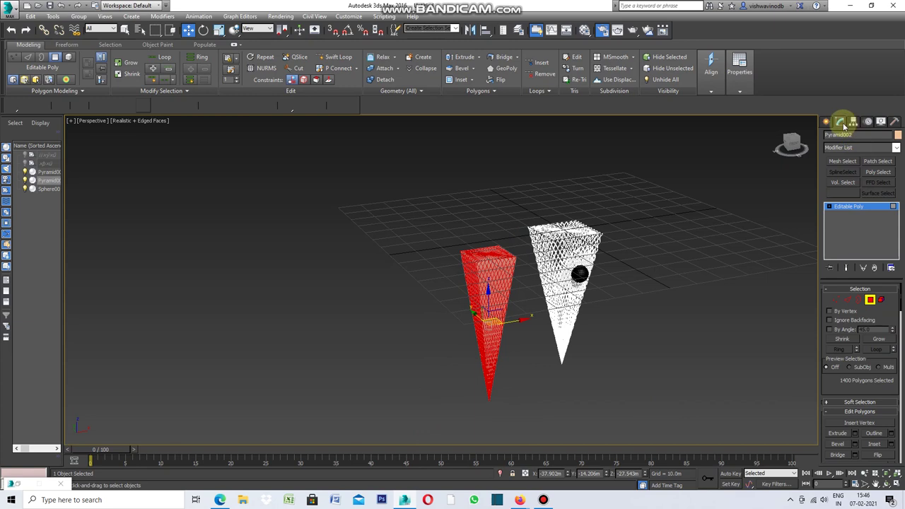
left_click(897, 148)
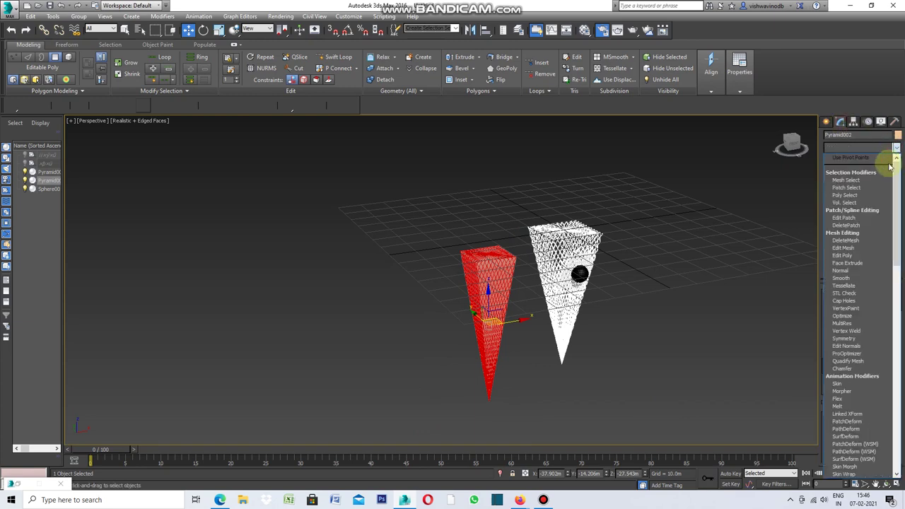
Add an Edit Poly modifier to Pyramid002 and select all of its polygons within it.
left_click(853, 256)
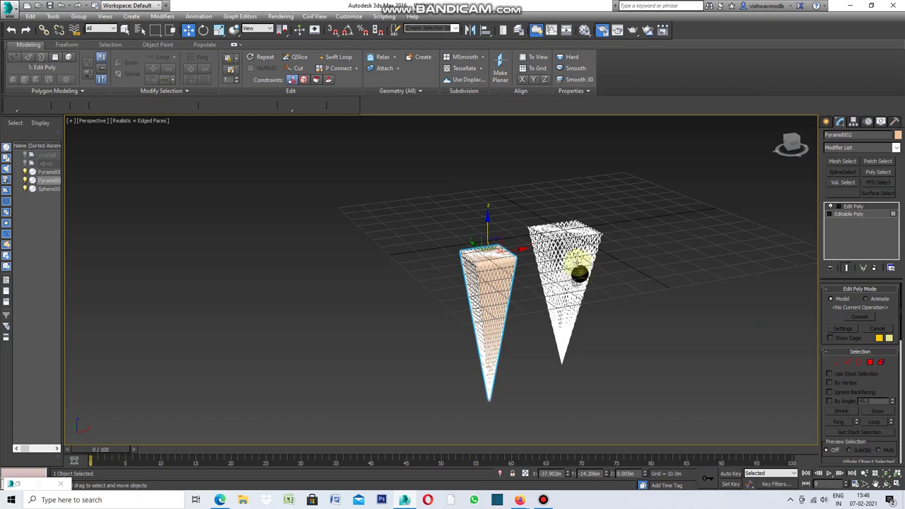
mouse_move(520, 211)
left_mouse_down()
mouse_move(497, 346)
mouse_move(441, 420)
left_mouse_up()
left_click_drag(527, 210, 439, 416)
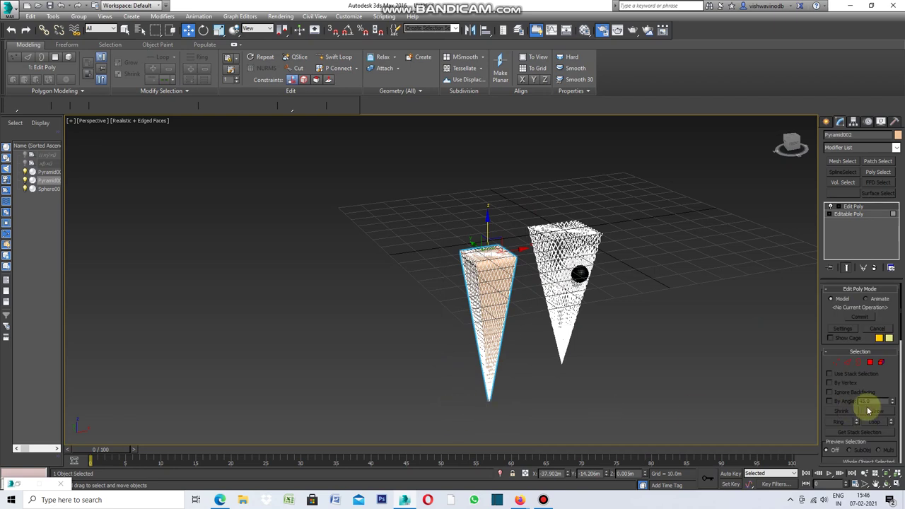
left_click(872, 364)
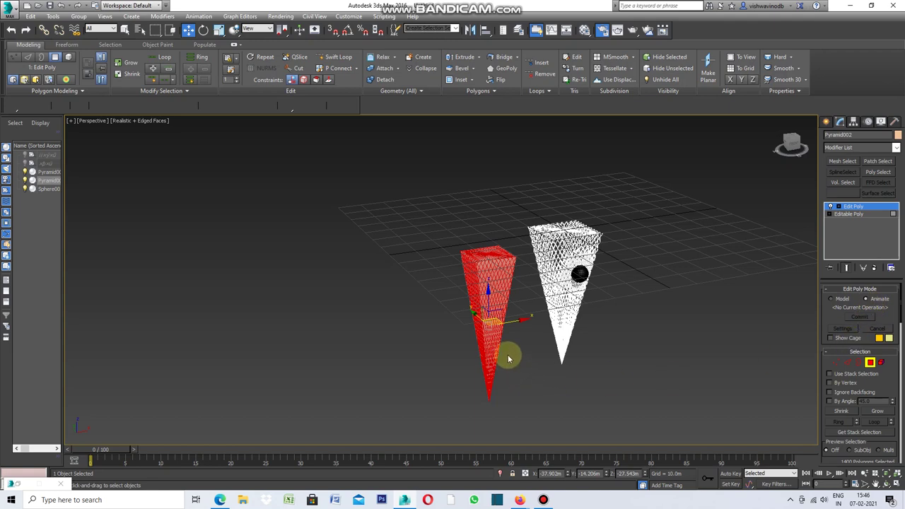
Set the Inset to By Polygon with a 0.05m amount on the selected polygons.
scroll(507, 346, "up", 5)
scroll(491, 330, "up", 2)
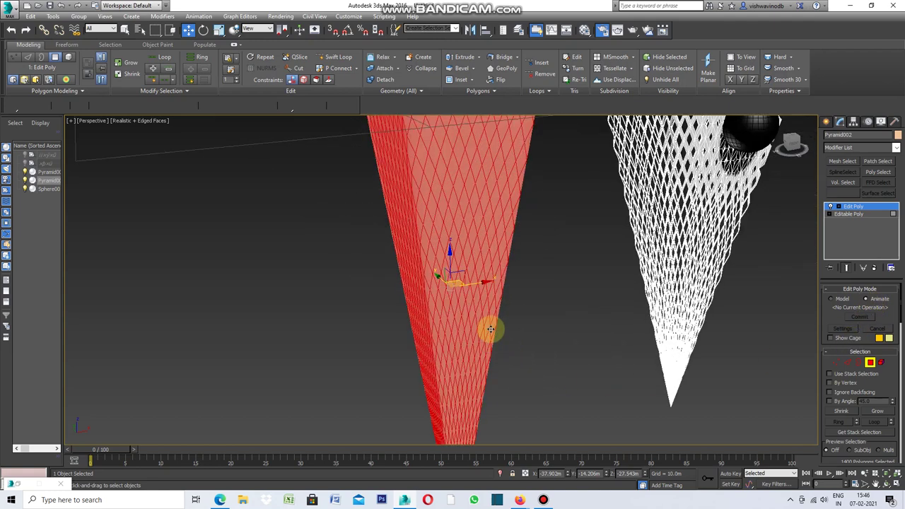
scroll(491, 330, "up", 2)
scroll(901, 324, "down", 1)
scroll(902, 324, "down", 3)
scroll(898, 333, "down", 2)
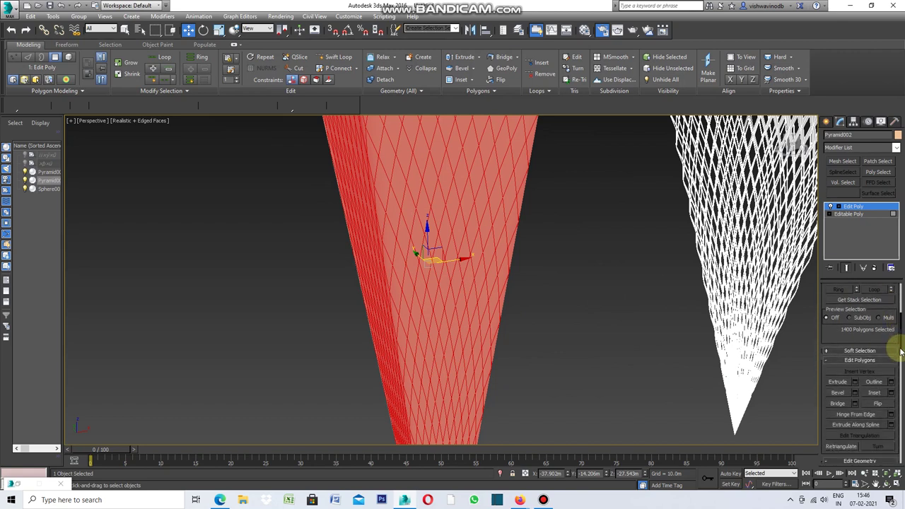
left_click(892, 394)
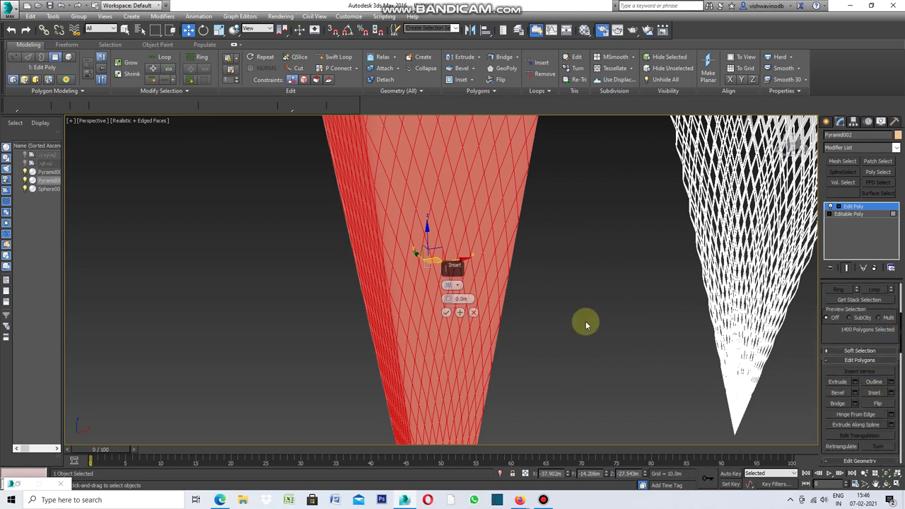
left_click(452, 285)
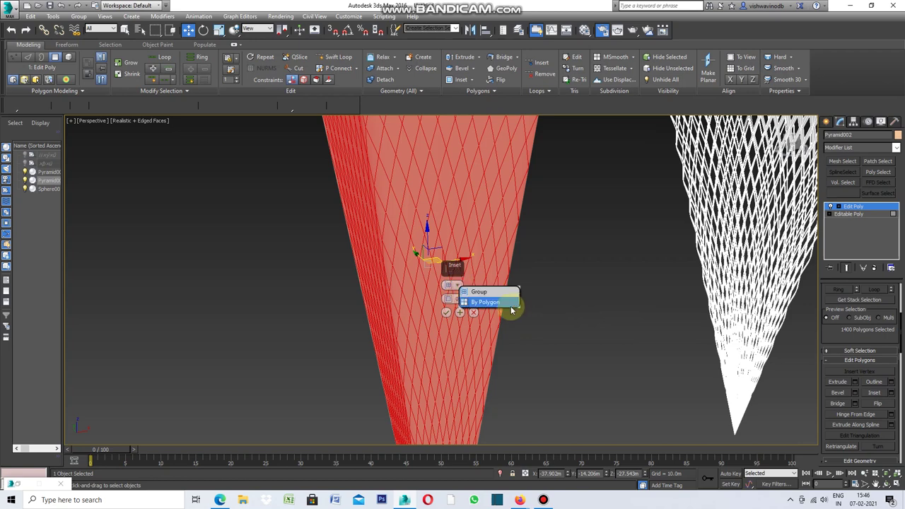
left_click(488, 303)
type("0.05")
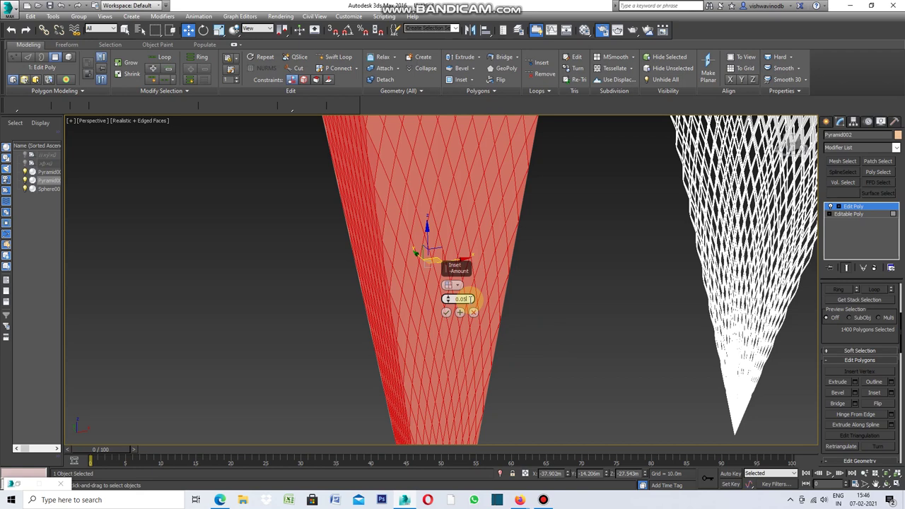
key("Return")
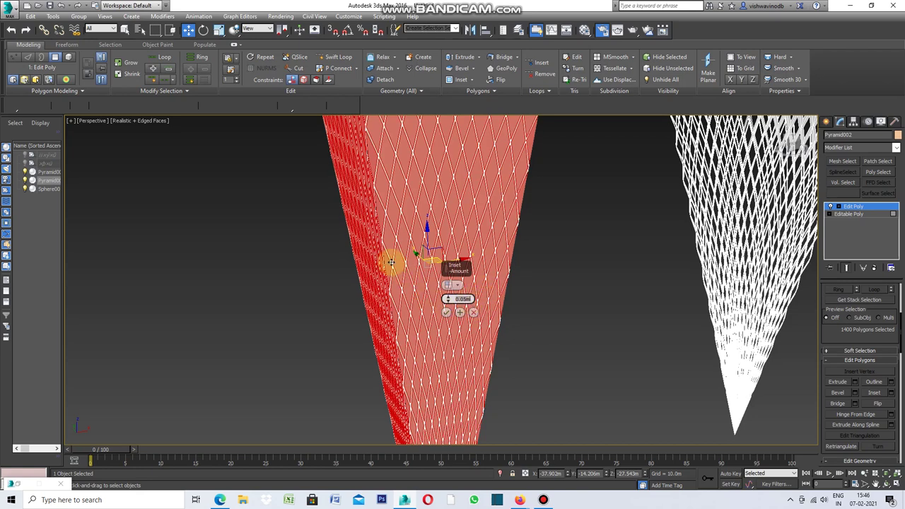
Inspect the 0.05m per-polygon inset preview and confirm it with OK.
scroll(392, 262, "up", 3)
scroll(391, 262, "down", 5)
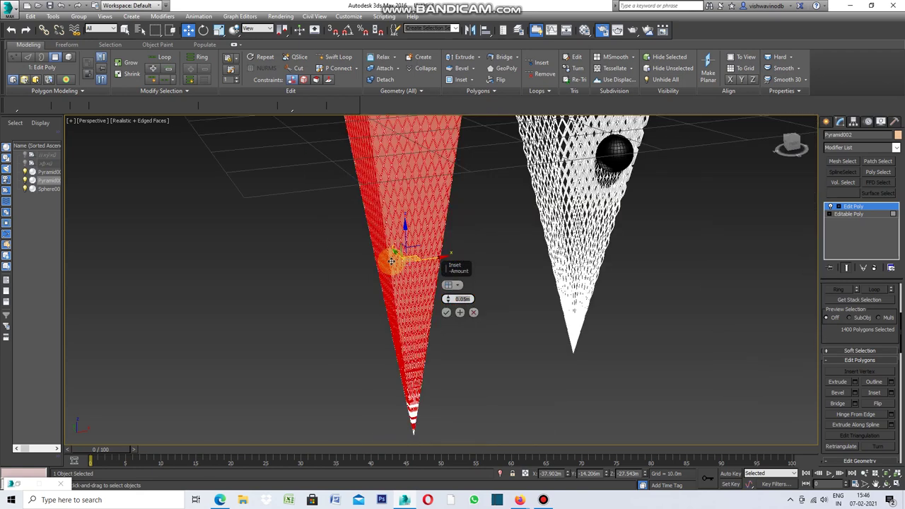
scroll(410, 315, "up", 1)
scroll(409, 304, "up", 1)
scroll(408, 299, "up", 2)
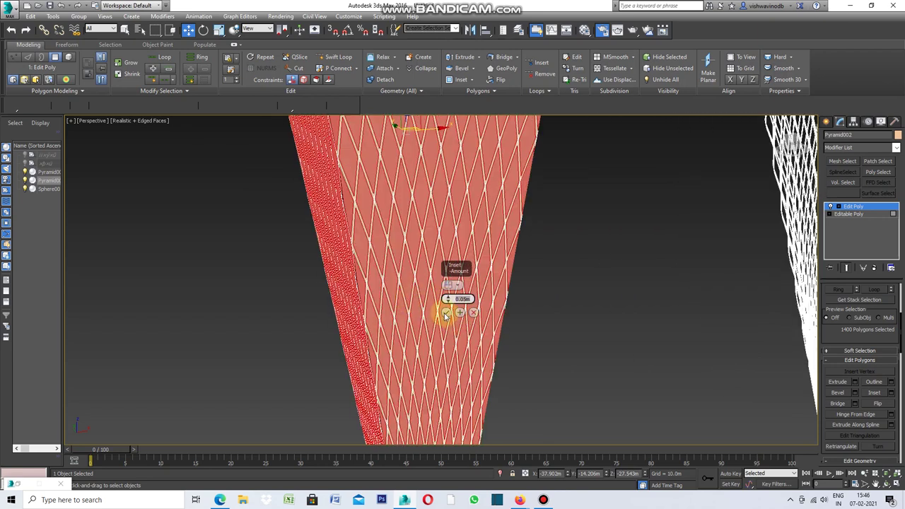
scroll(466, 338, "down", 1)
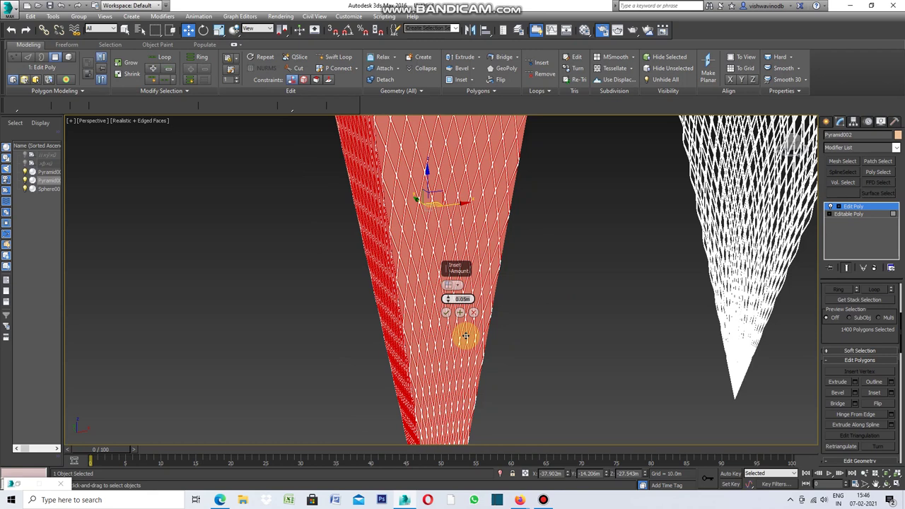
scroll(466, 338, "down", 1)
scroll(467, 327, "down", 1)
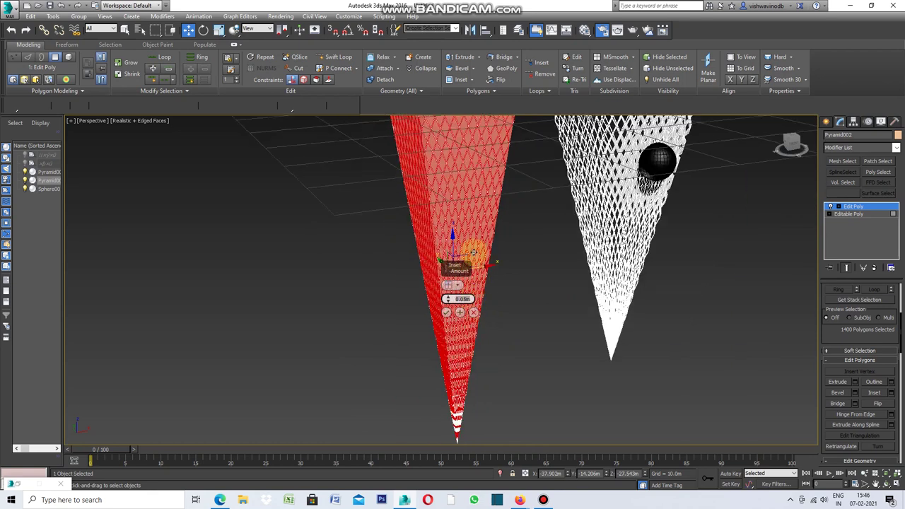
scroll(470, 212, "down", 1)
scroll(455, 161, "up", 1)
scroll(456, 159, "up", 1)
scroll(456, 159, "up", 1)
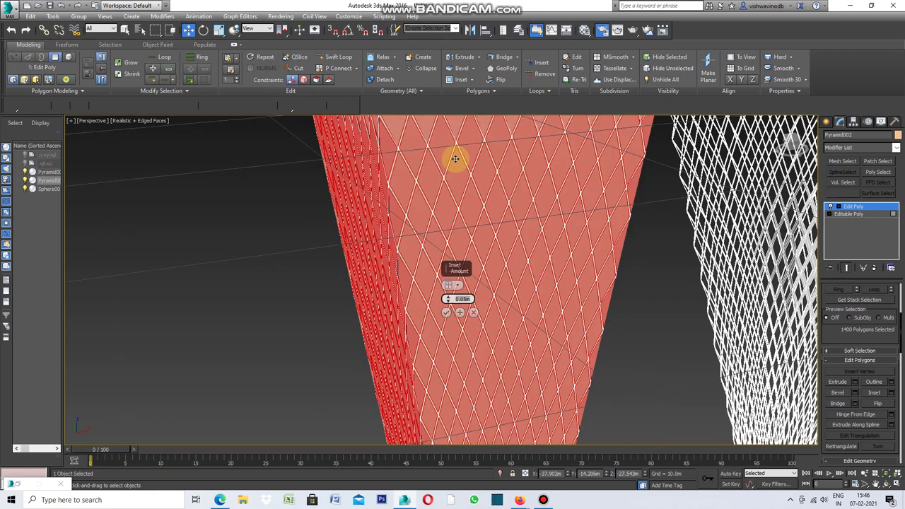
scroll(456, 159, "down", 1)
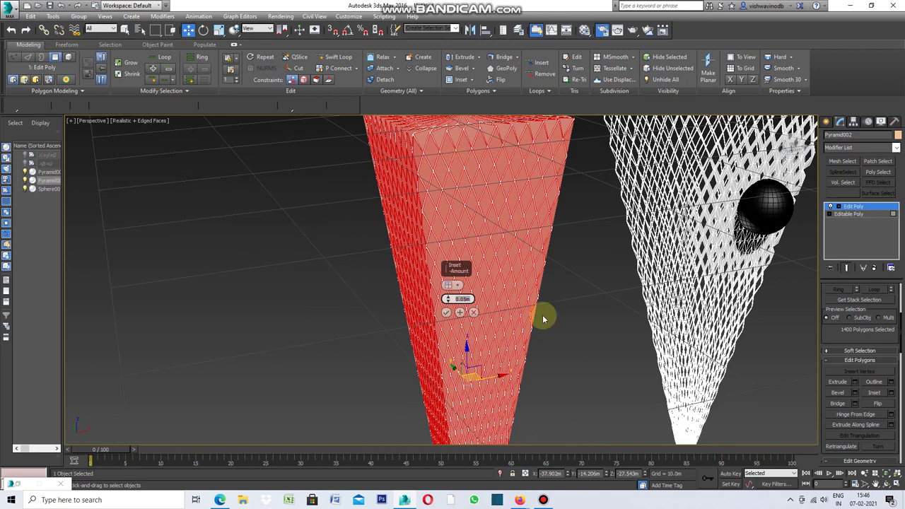
scroll(460, 318, "up", 2)
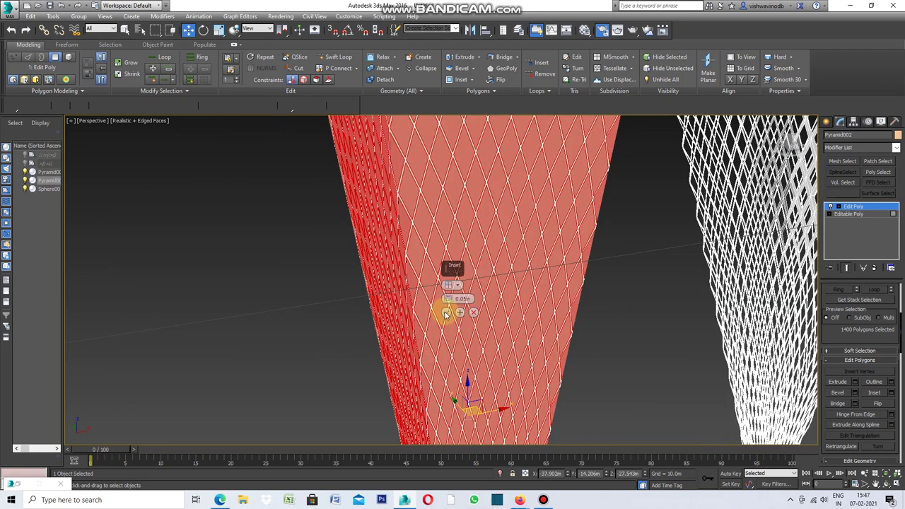
left_click(446, 314)
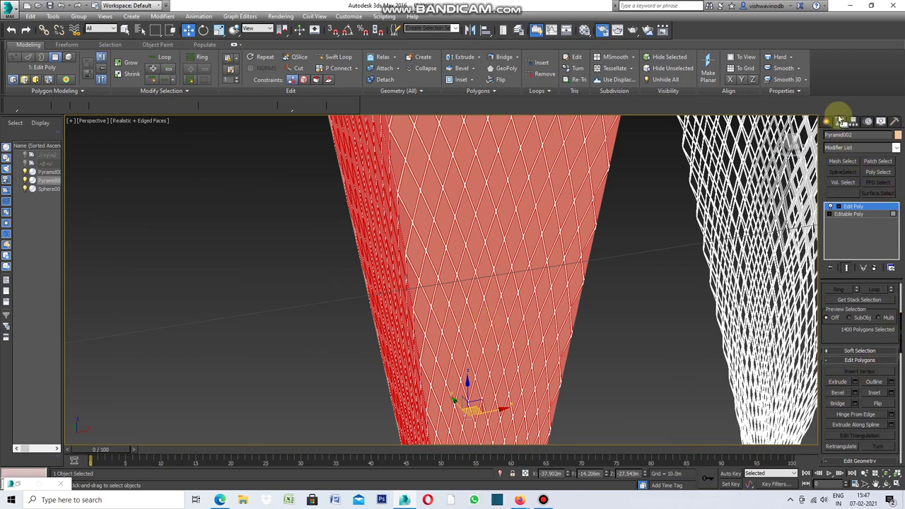
Add DeleteMesh to remove the inset faces, then stack another Edit Poly modifier on top.
left_click(897, 148)
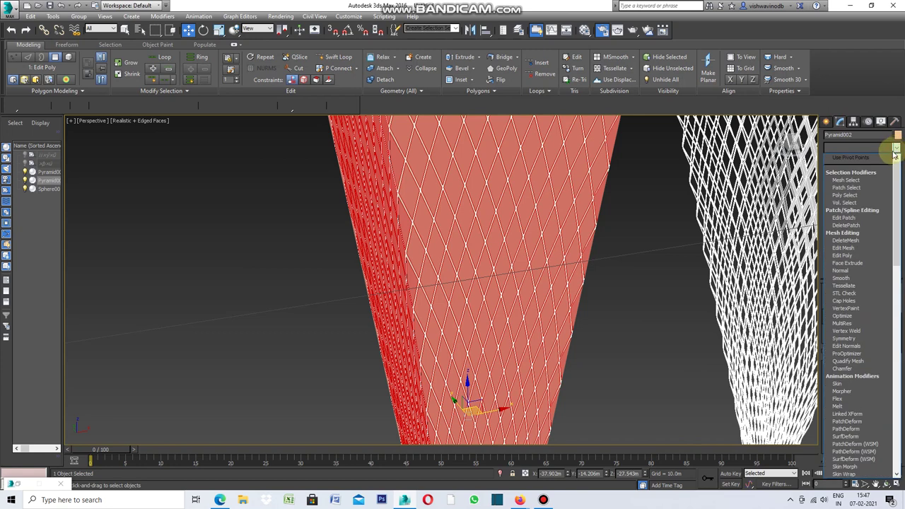
left_click(851, 240)
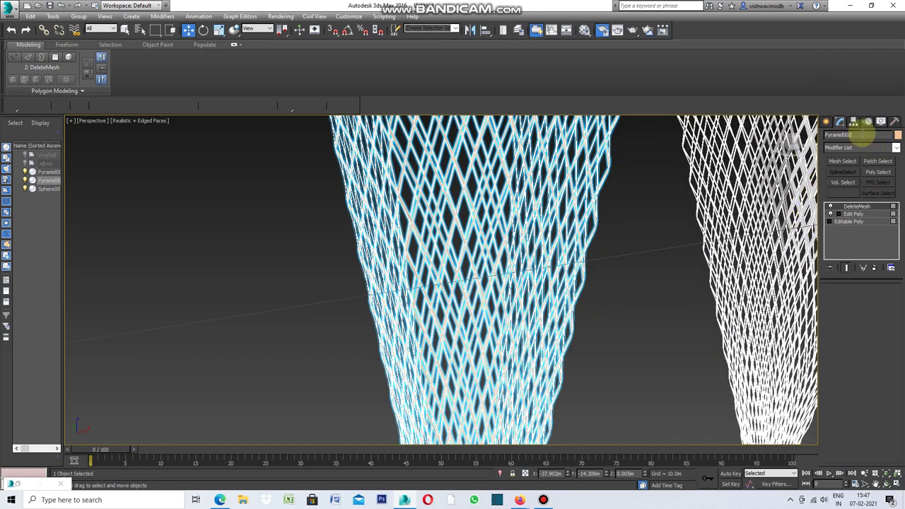
left_click(896, 150)
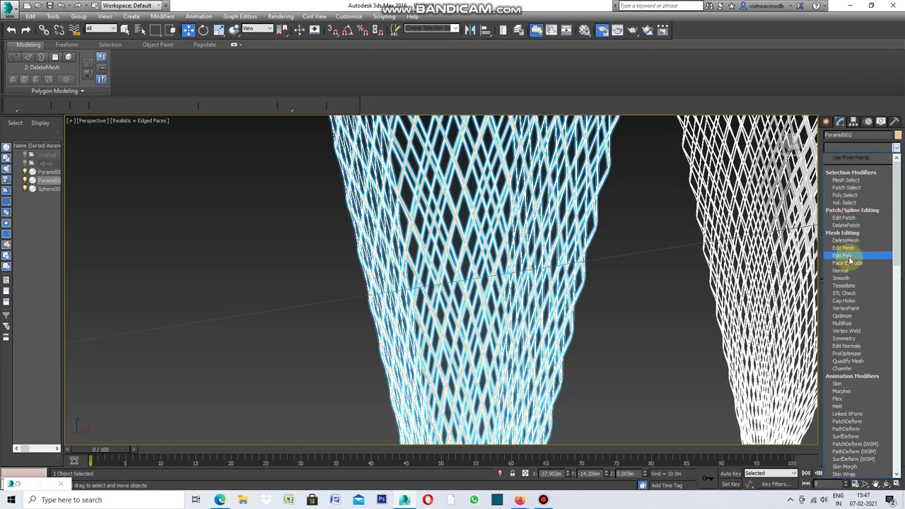
left_click(848, 256)
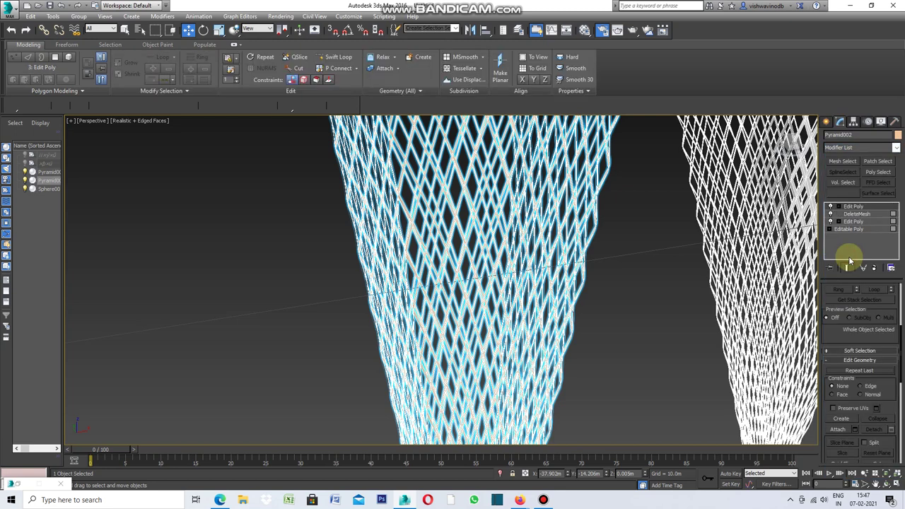
left_click(900, 347)
left_click_drag(900, 349, 900, 297)
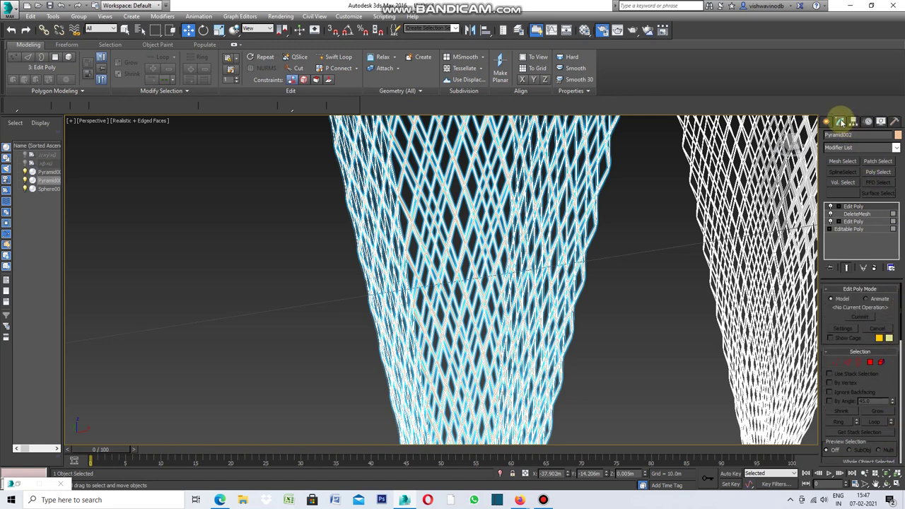
left_click(896, 147)
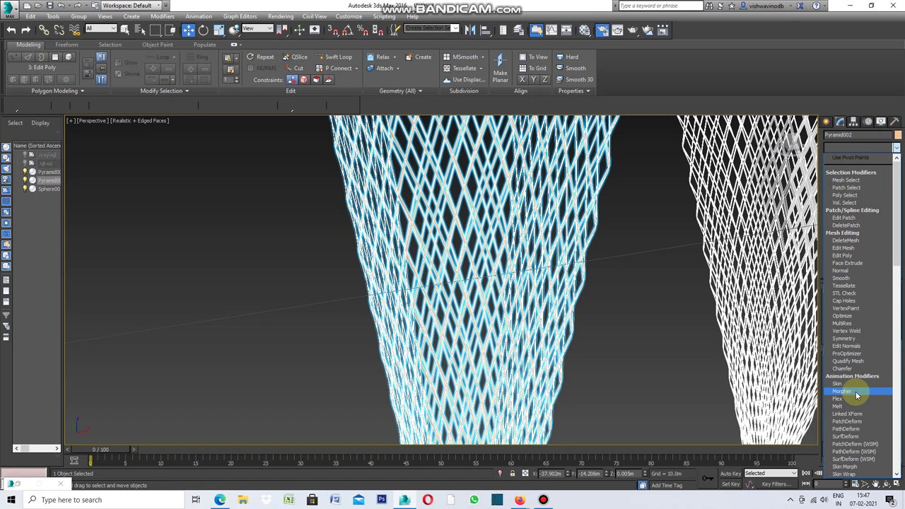
Add a Morpher modifier, capture the current lattice as target 01, and select channel 01.
left_click(856, 393)
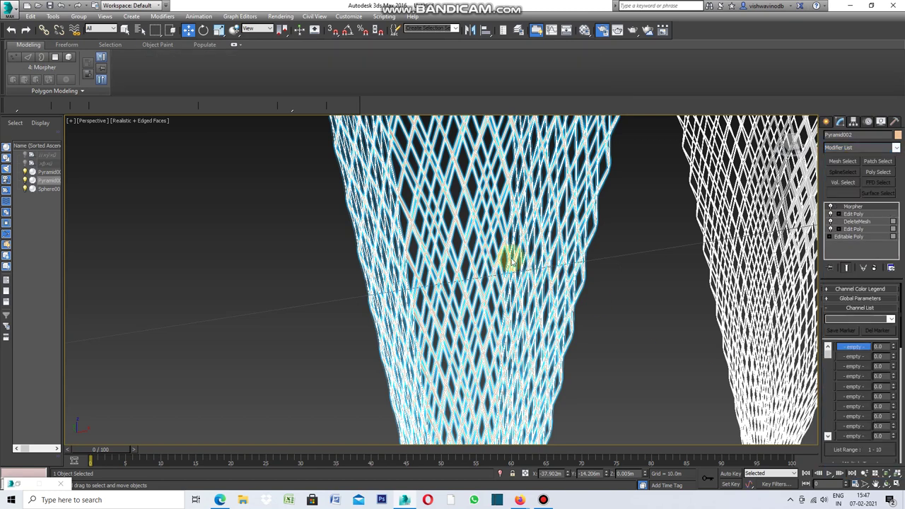
scroll(902, 322, "down", 1)
left_click_drag(901, 322, 899, 392)
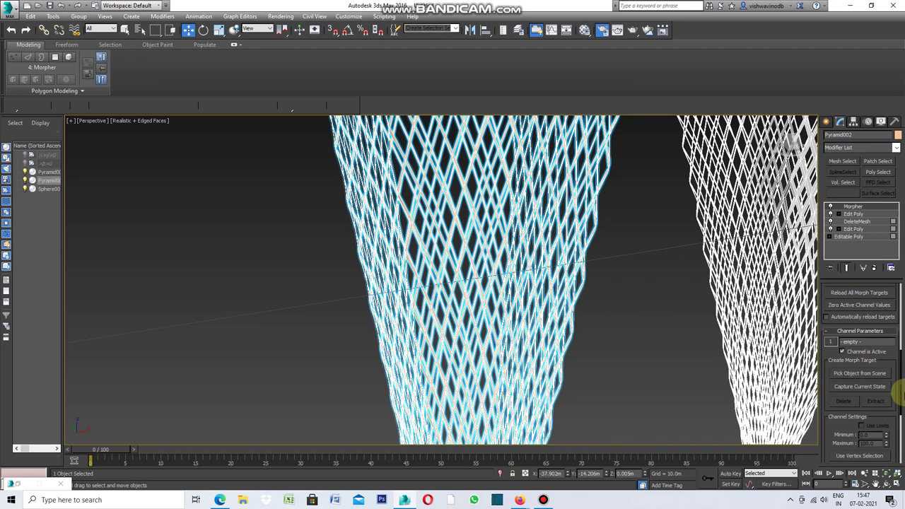
left_click(864, 386)
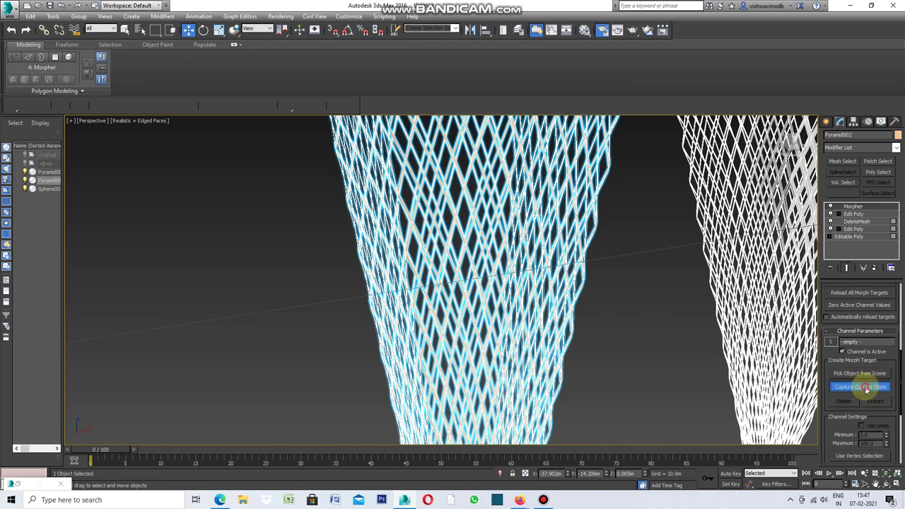
type("p1")
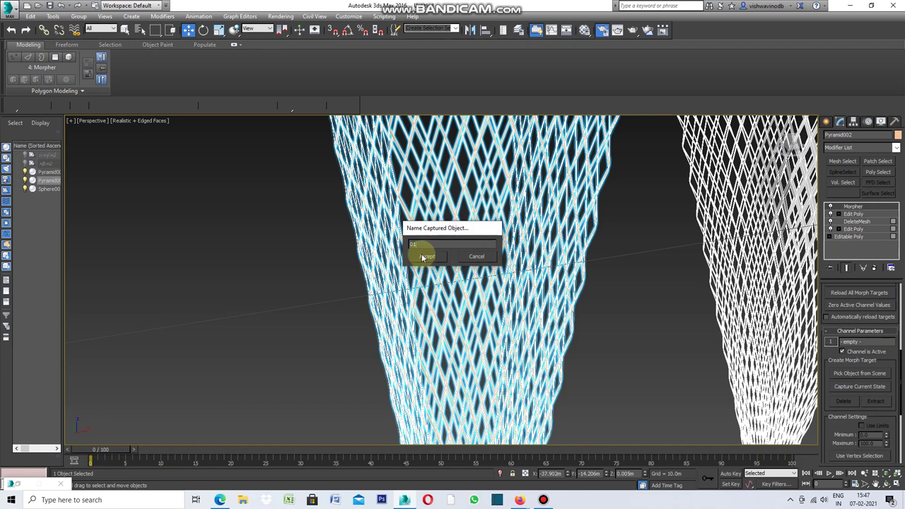
left_click(426, 256)
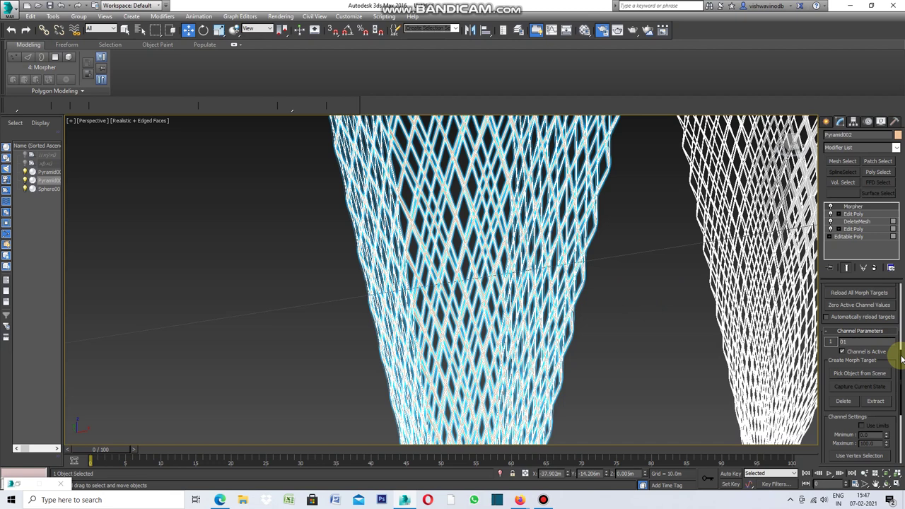
left_click_drag(902, 355, 897, 291)
left_click(866, 326)
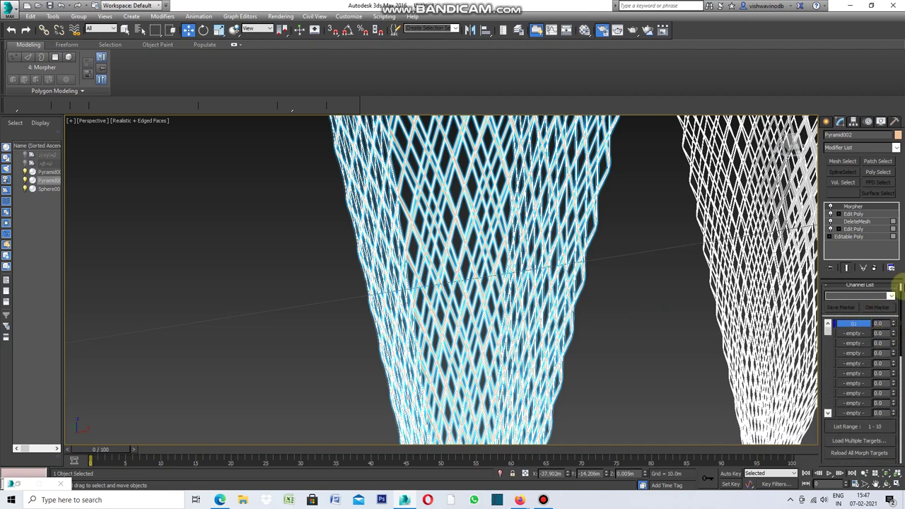
Increase the lower Edit Poly's inset amount so the lattice closes into small diamond holes.
left_click(854, 230)
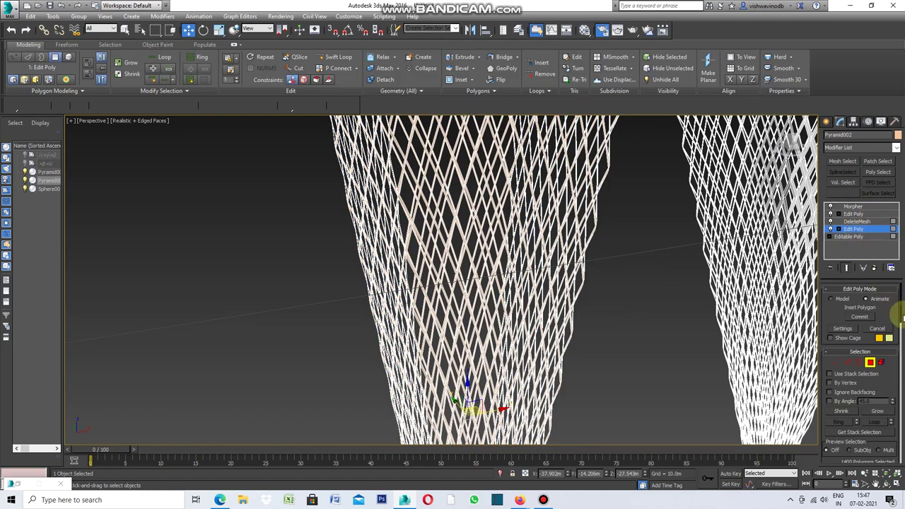
left_click(845, 333)
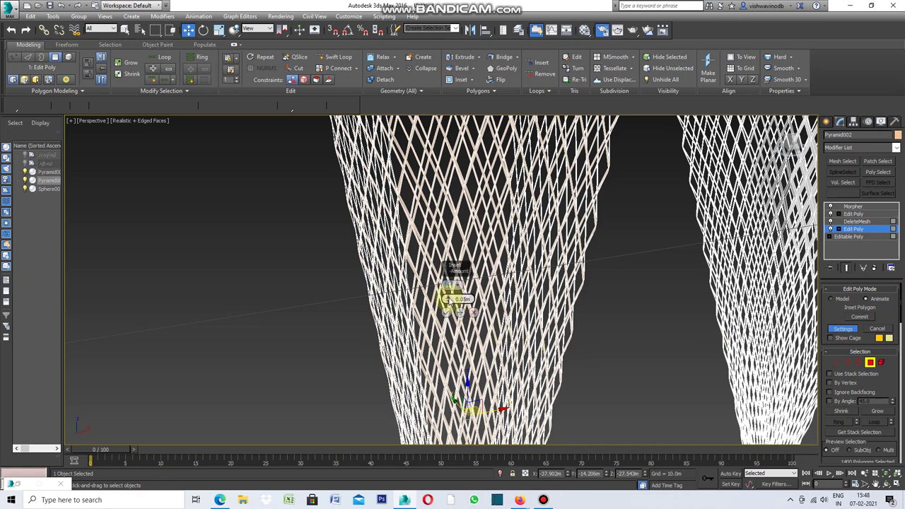
left_click_drag(449, 299, 448, 298)
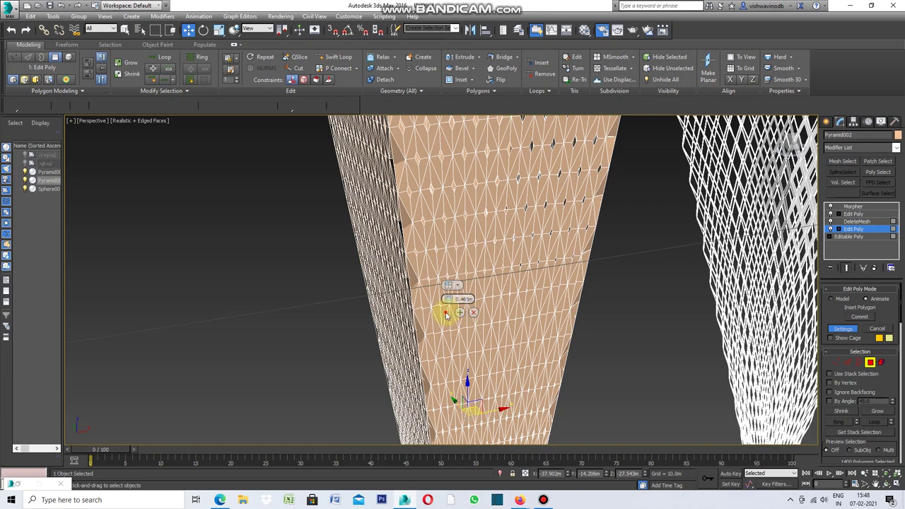
left_click(448, 314)
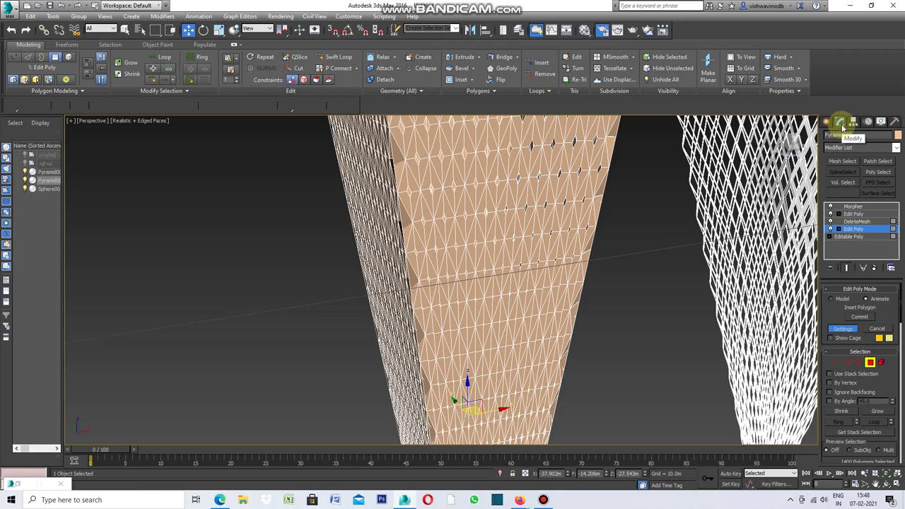
left_click(896, 150)
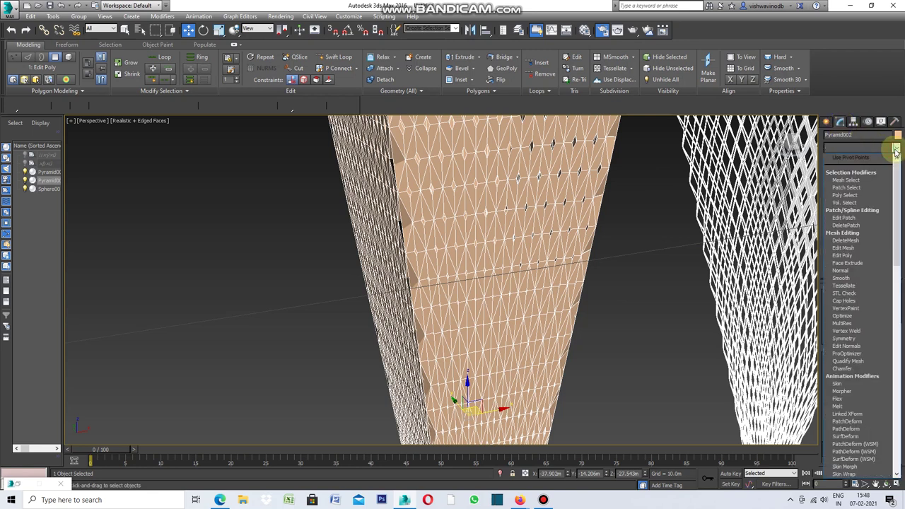
Capture the closed-up inset mesh into the next empty Morpher channel as target 02.
left_click(684, 214)
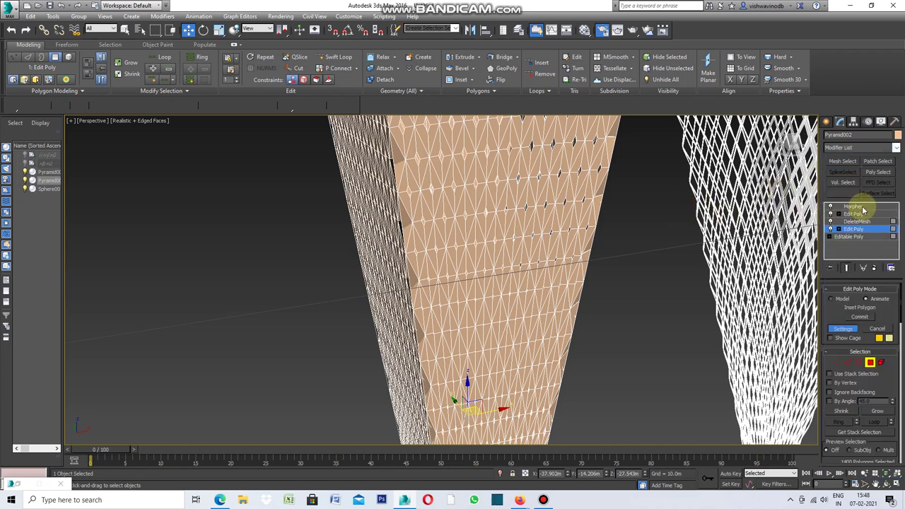
left_click(863, 208)
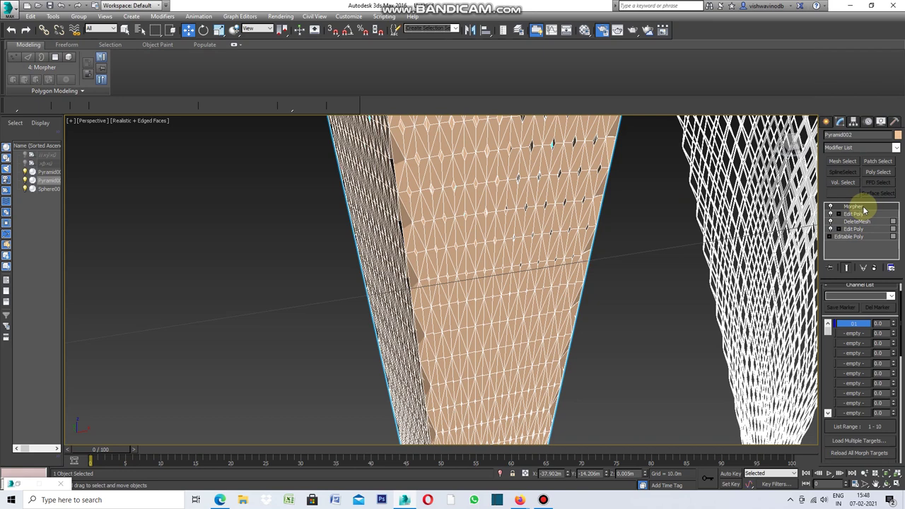
left_click(856, 333)
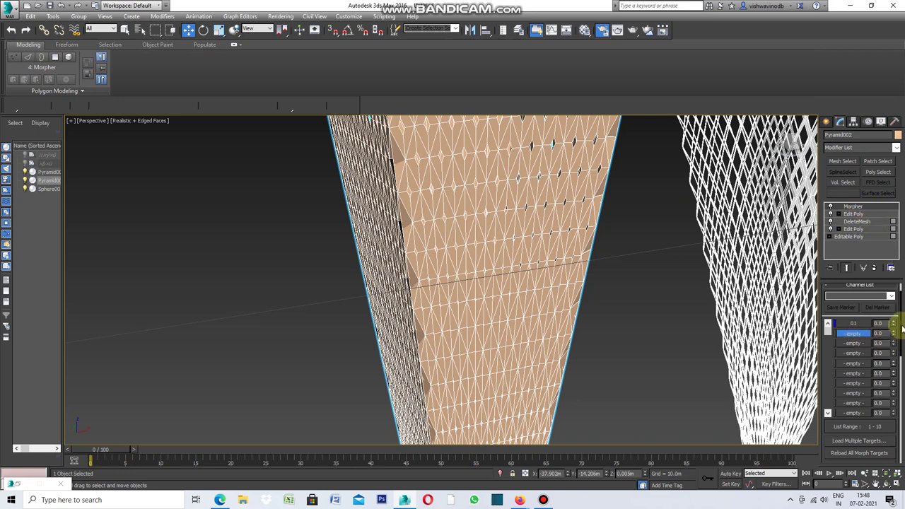
left_click_drag(901, 323, 904, 382)
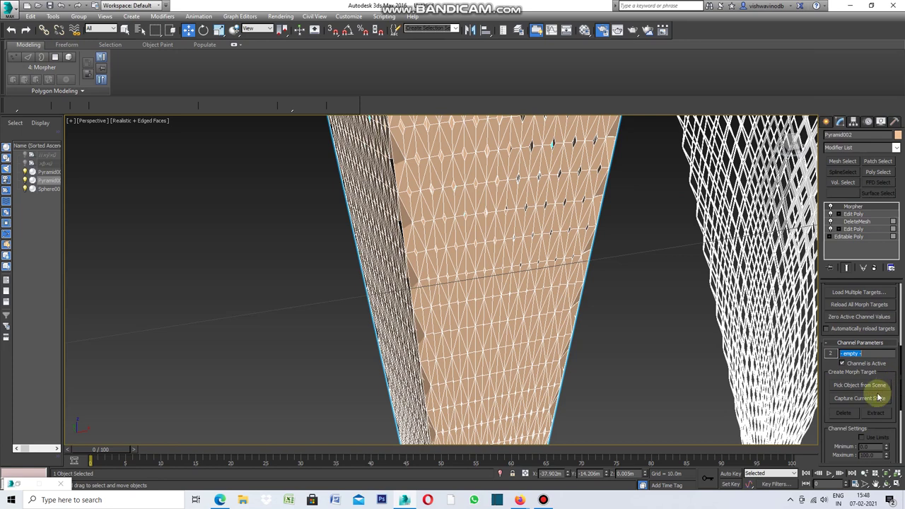
left_click(870, 400)
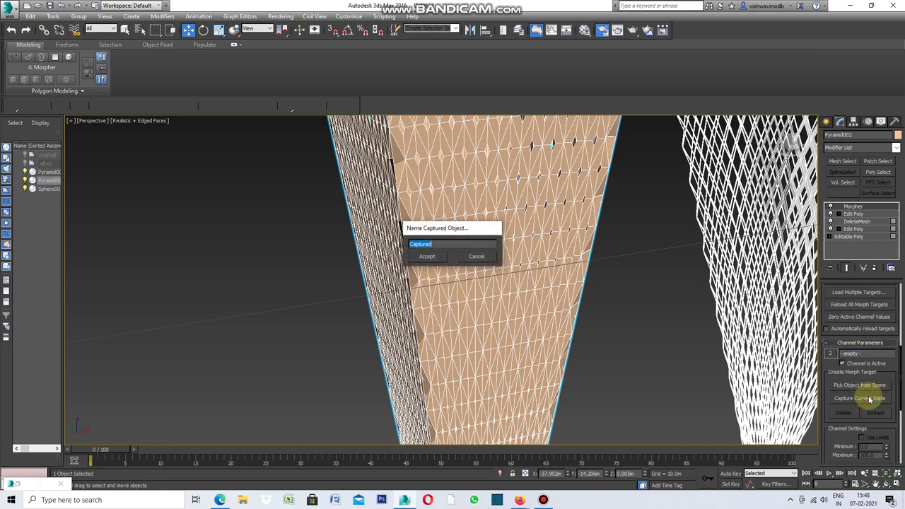
type("c2")
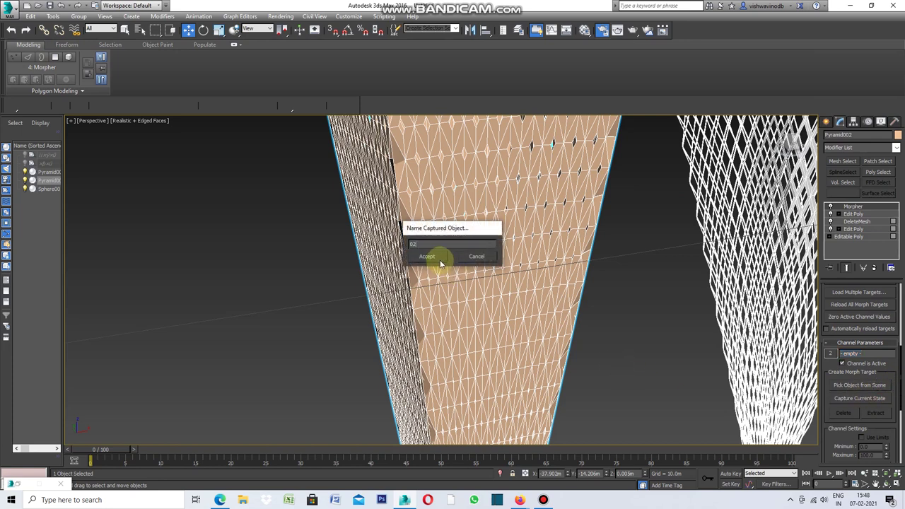
left_click(432, 256)
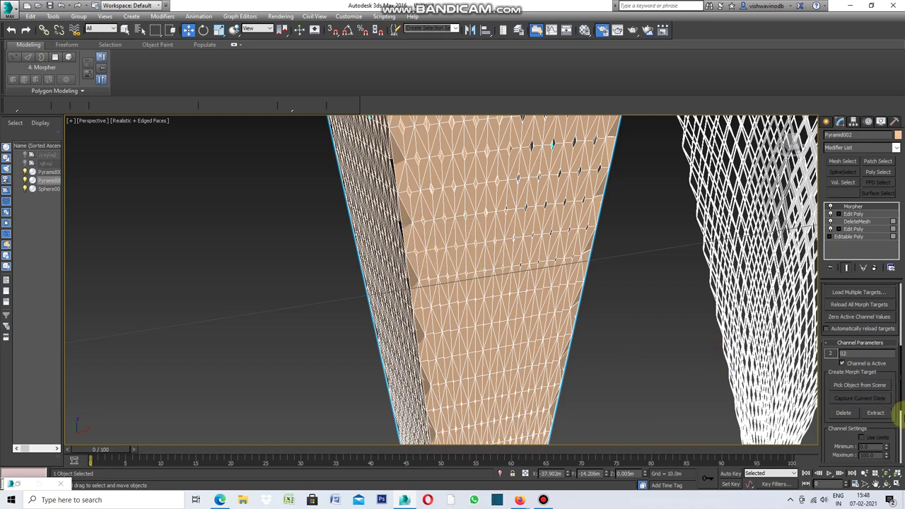
left_click_drag(901, 380, 897, 295)
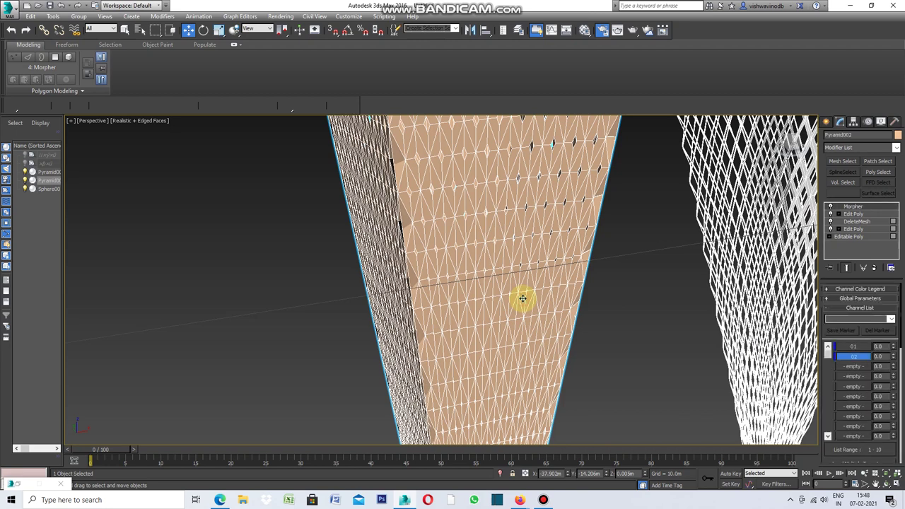
left_click(523, 299)
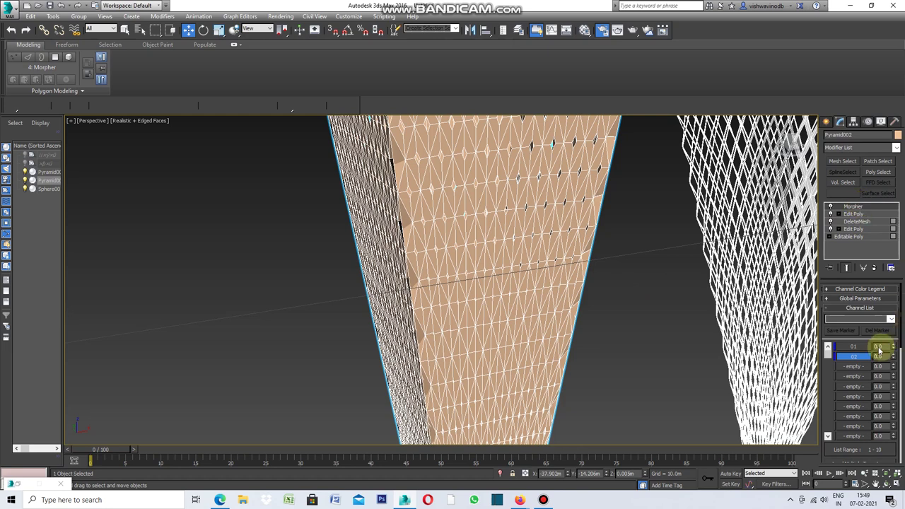
Test morph channel 01 by raising its value toward 71, leaving it back at 0.0.
left_click(858, 348)
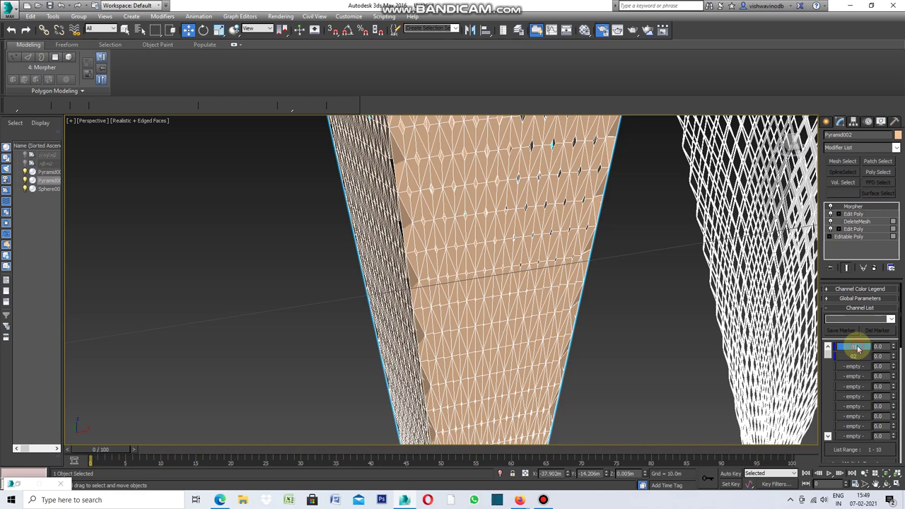
left_click(894, 347)
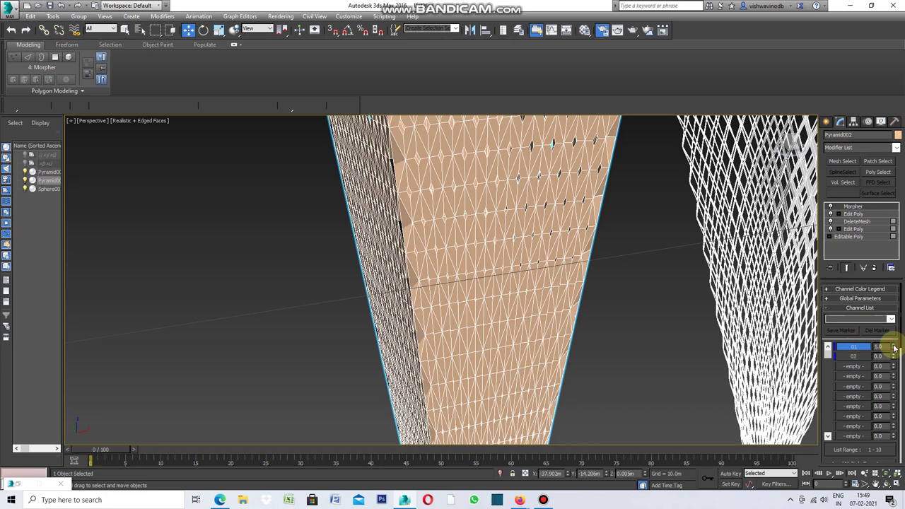
mouse_move(894, 347)
left_mouse_down()
mouse_move(891, 283)
mouse_move(893, 347)
left_mouse_up()
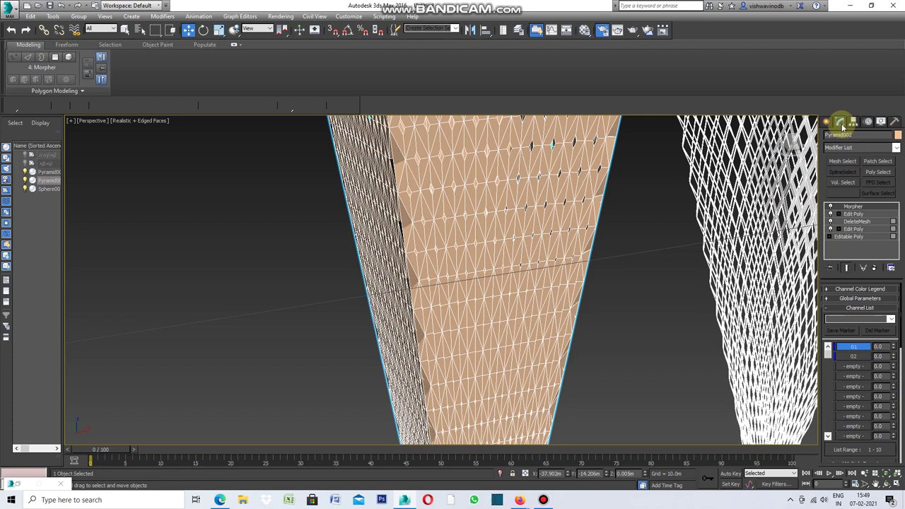
left_click(896, 149)
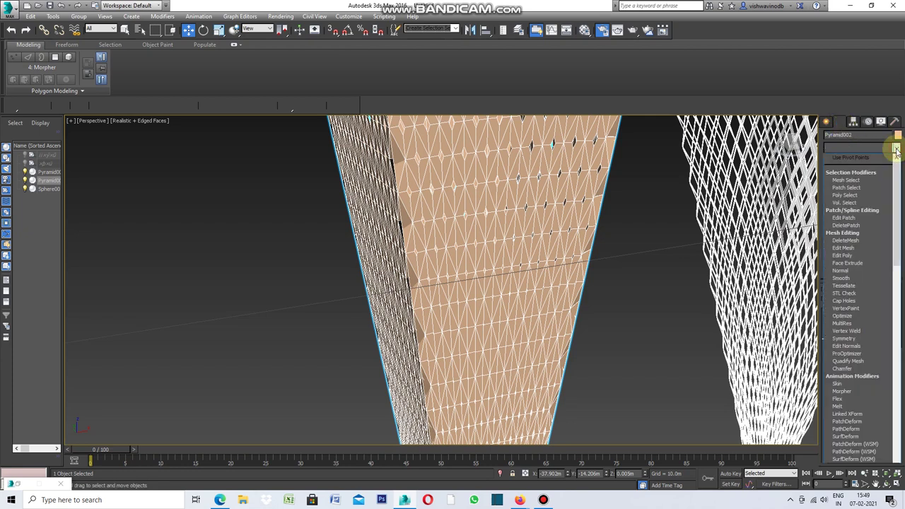
Stack a Vol. Select on Morpher, set to Vertex level with a Mesh Object volume.
left_click(849, 204)
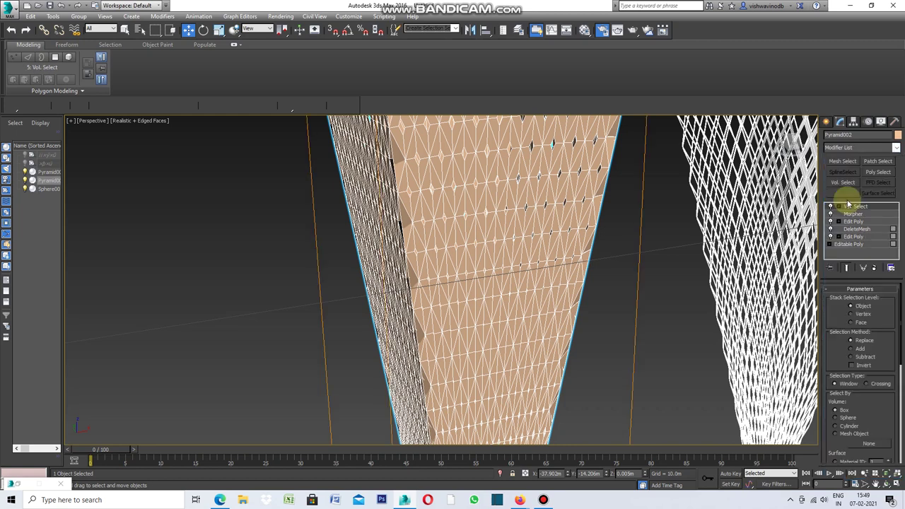
left_click(856, 314)
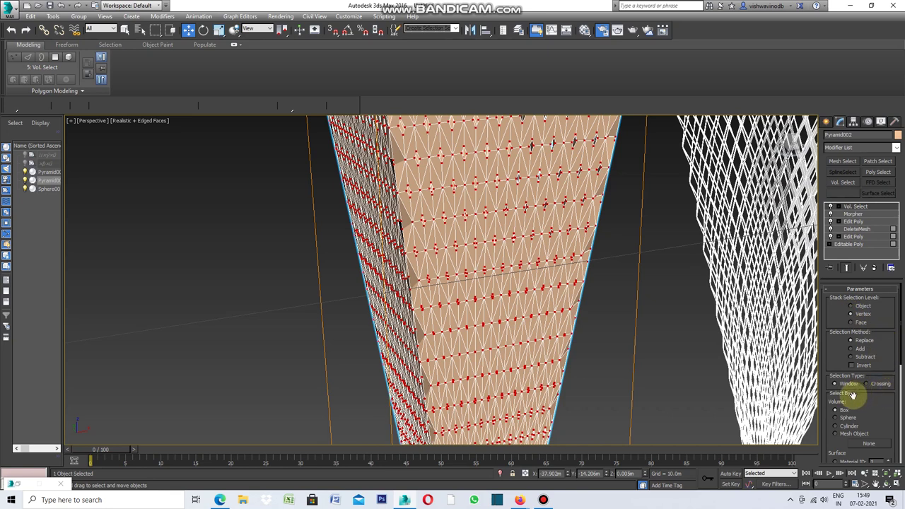
left_click(837, 434)
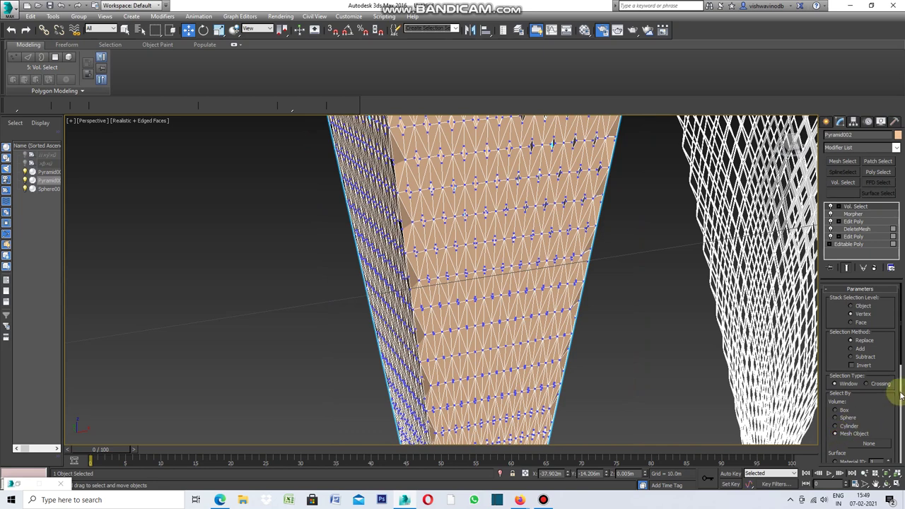
left_click(829, 124)
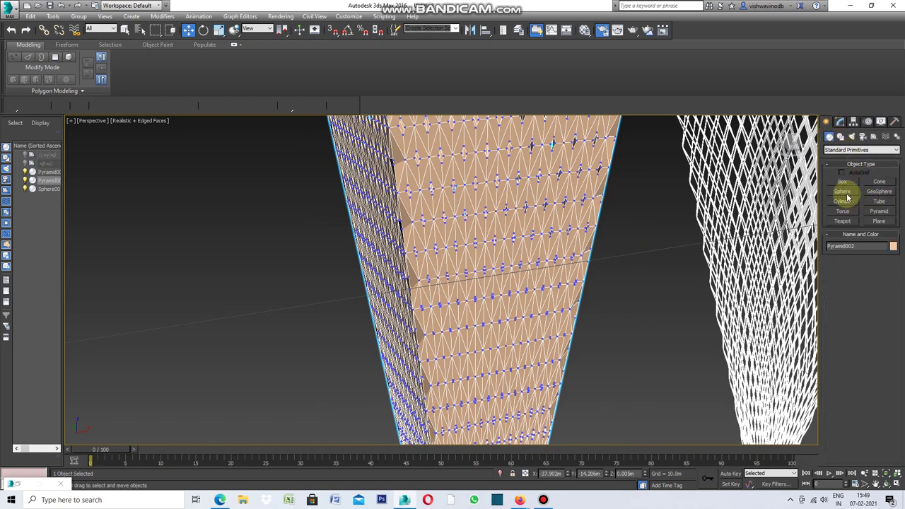
Create a small black Sphere002 (0.158m radius, 32 segments) in the pyramid, then reselect the pyramid.
left_click(844, 193)
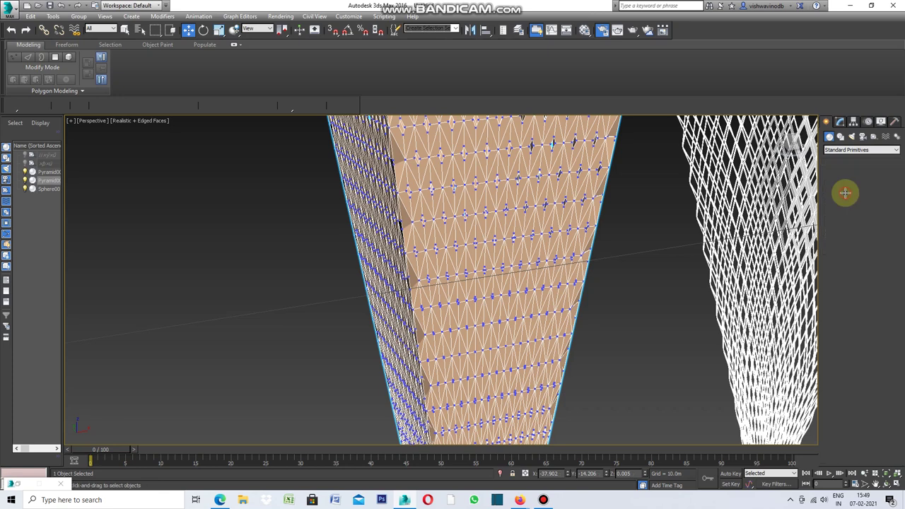
mouse_move(530, 347)
left_mouse_down()
mouse_move(523, 372)
mouse_move(532, 371)
left_mouse_up()
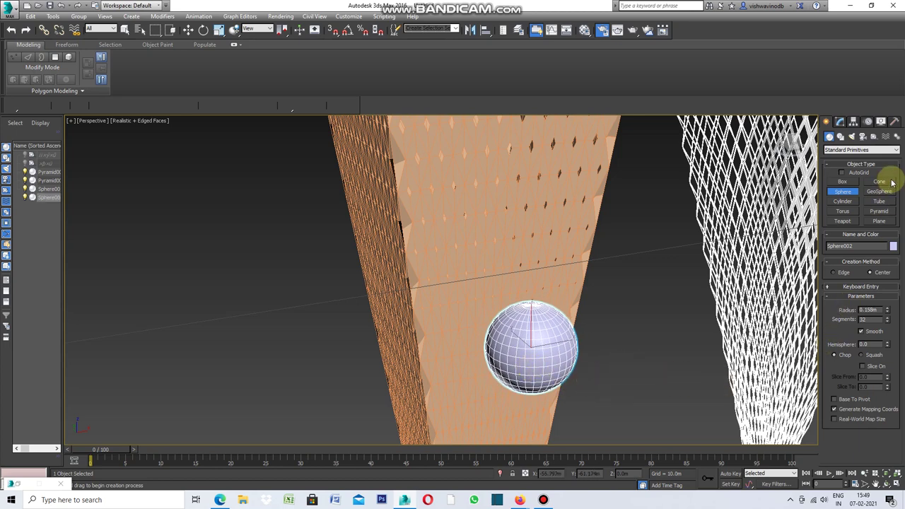
left_click(895, 247)
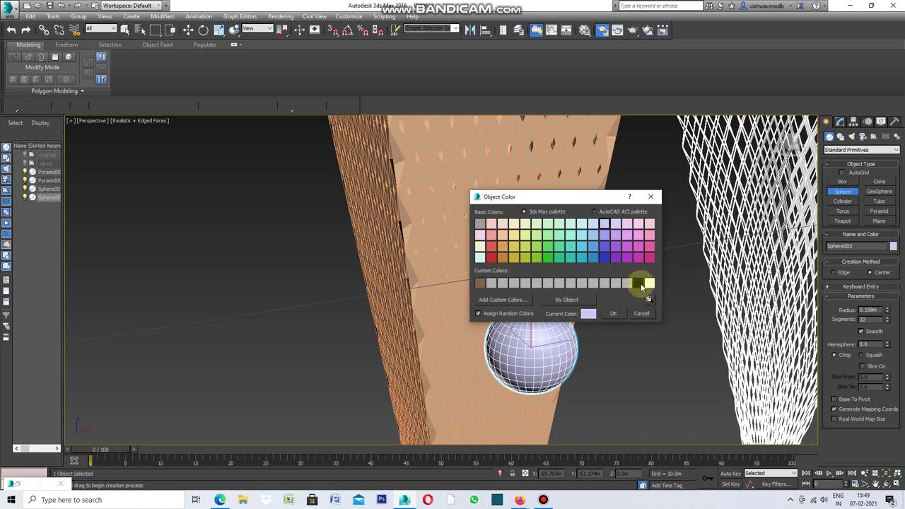
left_click(614, 313)
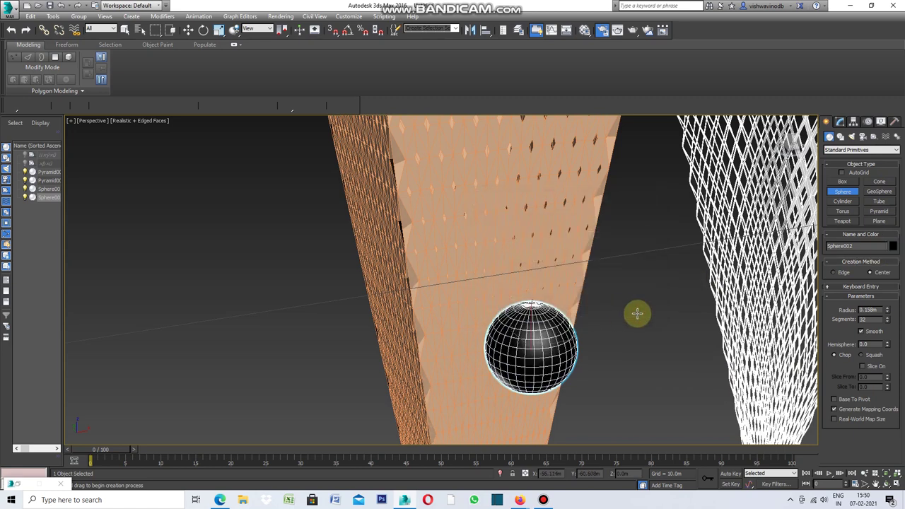
right_click(571, 254)
left_click(571, 253)
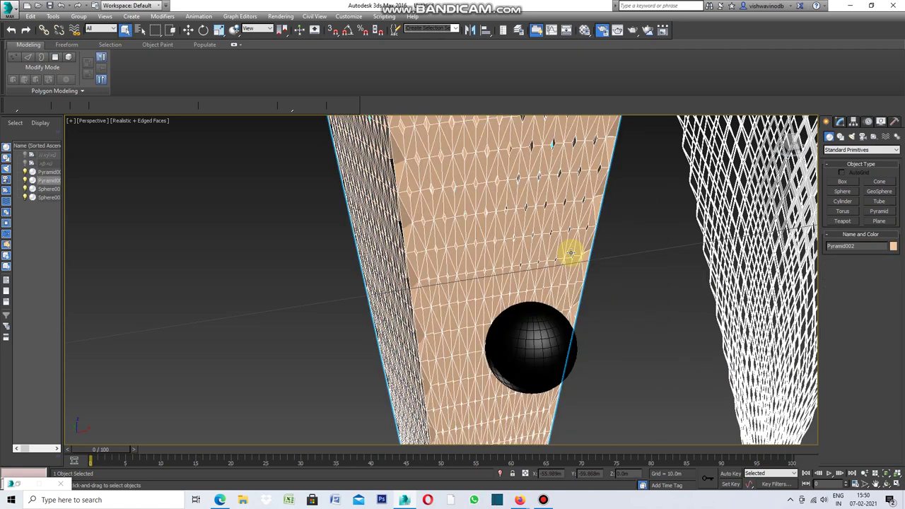
Pick the black Sphere002 as the Vol. Select mesh volume and enable Use Soft Selection.
left_click(841, 123)
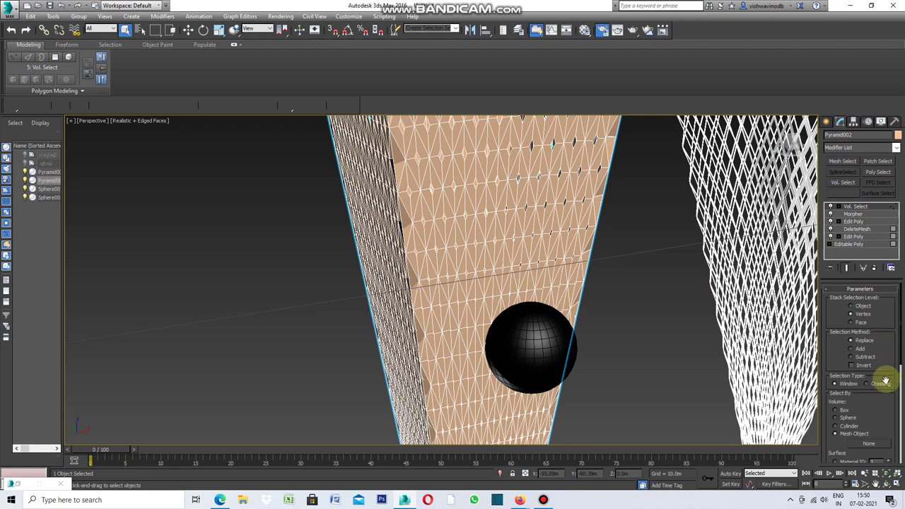
left_click(871, 444)
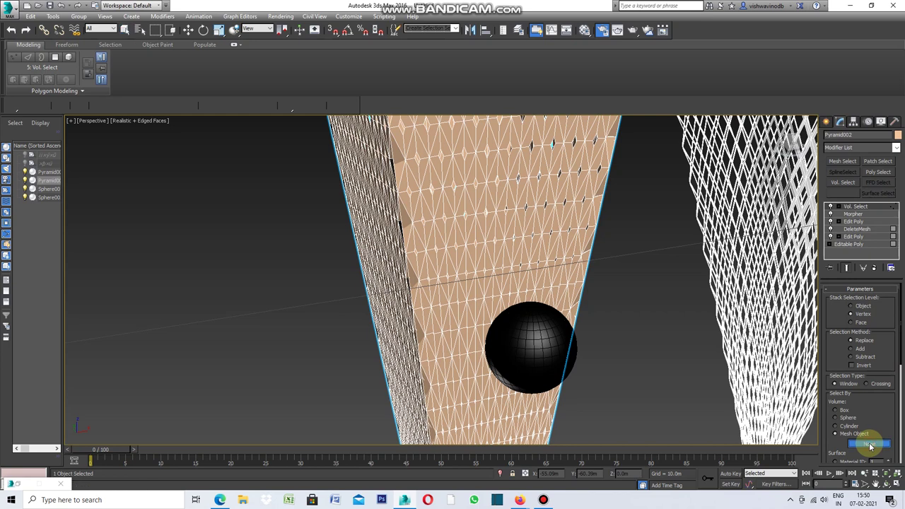
left_click(547, 342)
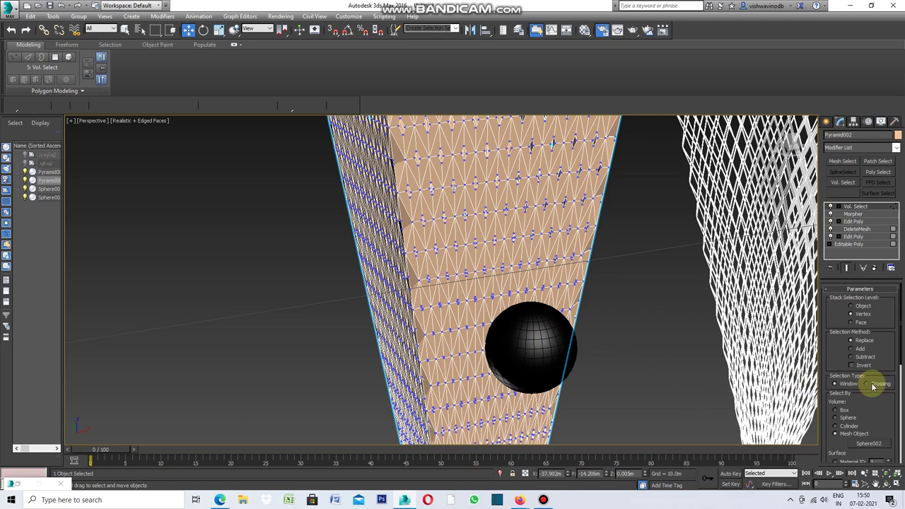
left_click_drag(901, 362, 900, 454)
left_click(830, 392)
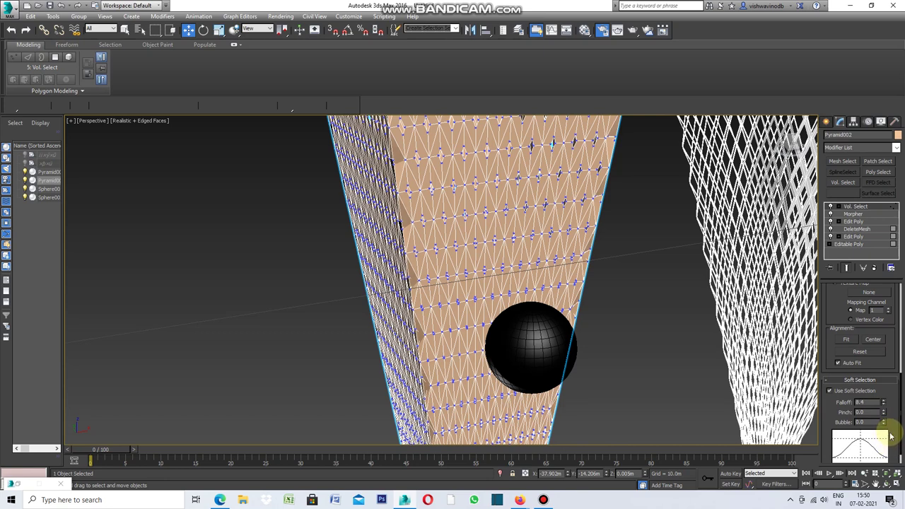
left_click_drag(902, 384, 893, 274)
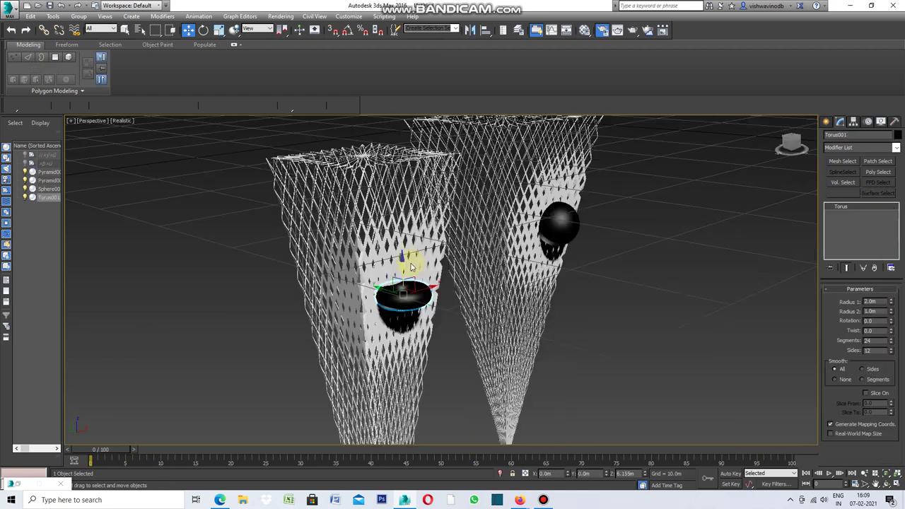
left_click_drag(407, 263, 392, 125)
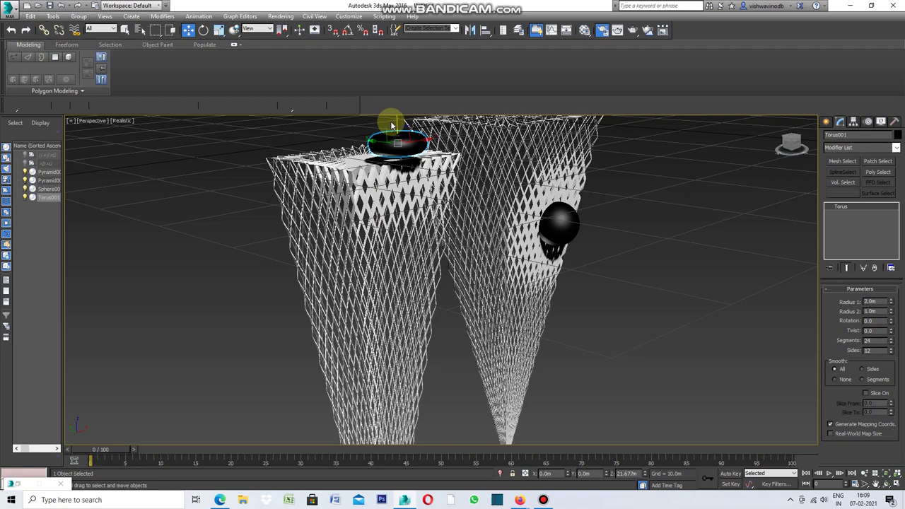
Slide Torus001 over the tower top and down its front face, opening holes as it passes.
left_click_drag(376, 144, 359, 141)
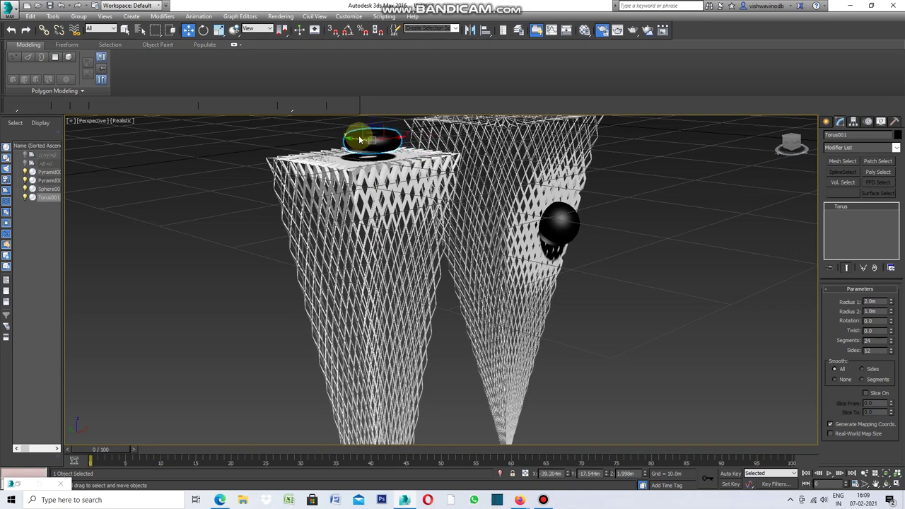
left_click_drag(370, 120, 371, 166)
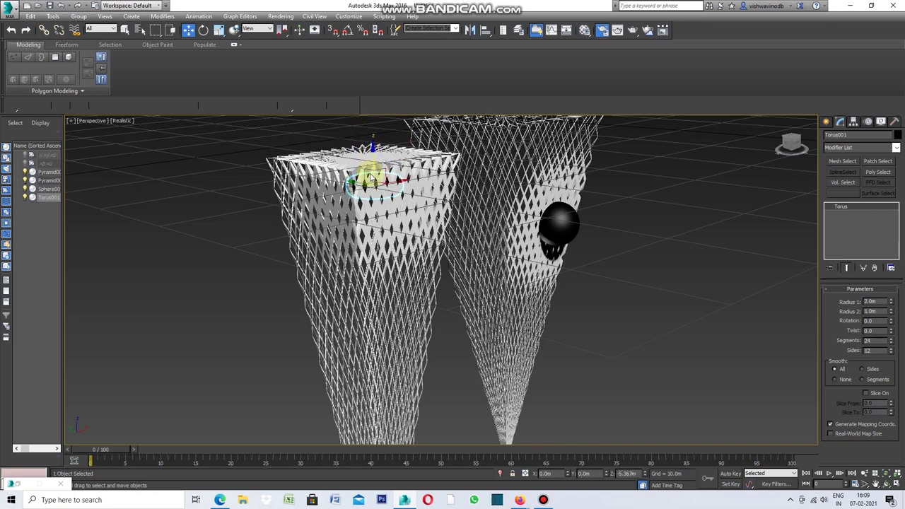
mouse_move(370, 191)
left_mouse_down()
mouse_move(388, 426)
mouse_move(390, 330)
mouse_move(367, 226)
mouse_move(369, 132)
mouse_move(386, 157)
mouse_move(413, 172)
mouse_move(433, 162)
mouse_move(434, 422)
mouse_move(417, 322)
left_mouse_up()
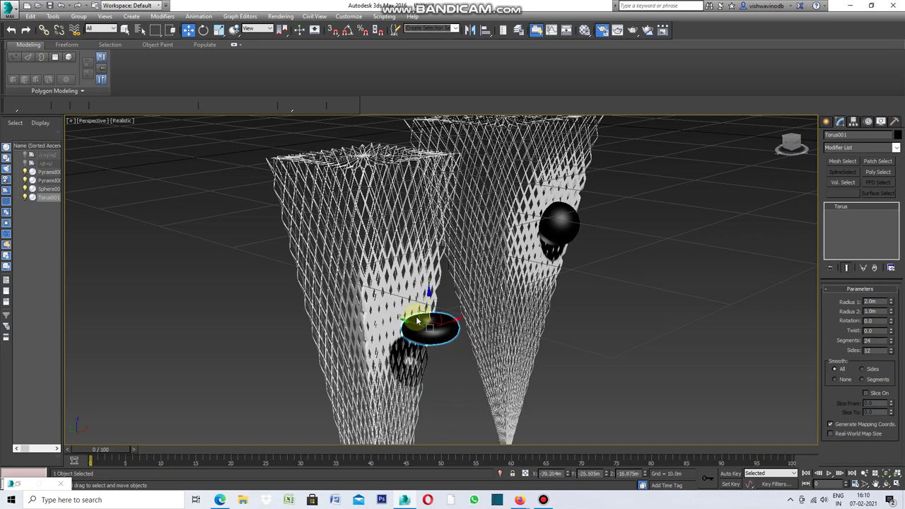
mouse_move(418, 322)
middle_mouse_down("alt")
mouse_move(344, 289)
mouse_move(410, 300)
mouse_move(420, 318)
mouse_move(439, 298)
middle_mouse_up("alt")
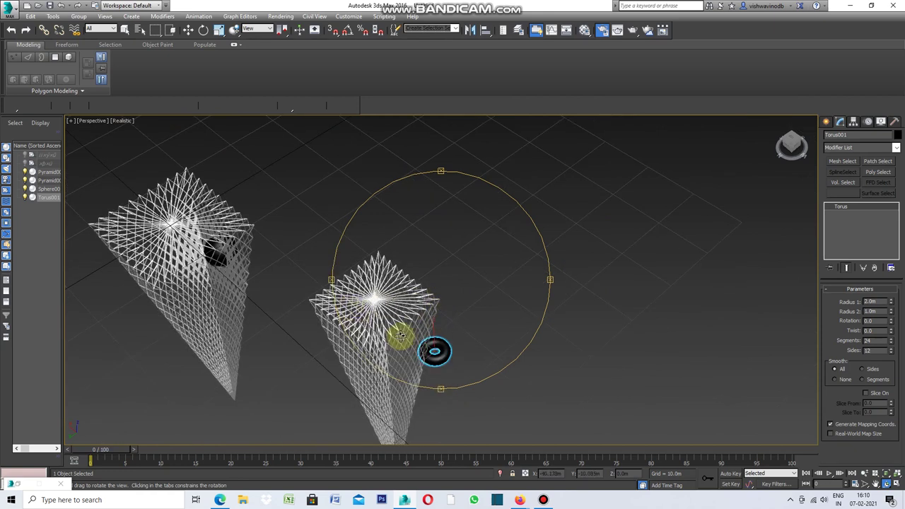
Orbit to inspect the star-shaped top from above and the tower from below.
scroll(387, 375, "up", 3)
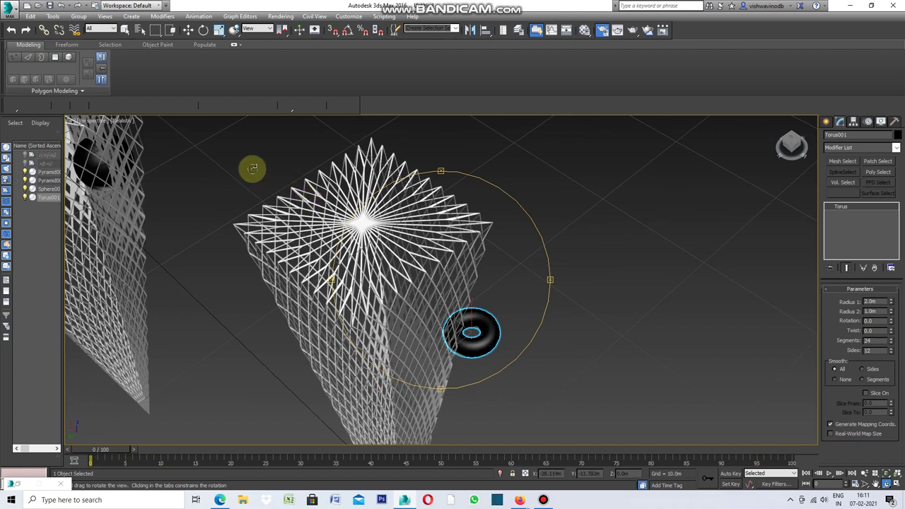
left_click_drag(252, 168, 253, 168)
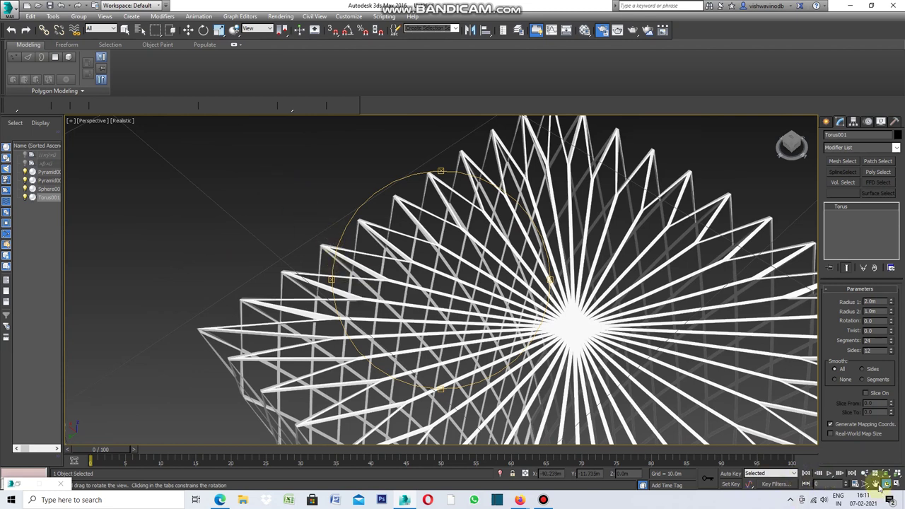
mouse_move(643, 412)
left_mouse_down()
mouse_move(615, 332)
mouse_move(592, 370)
mouse_move(596, 318)
mouse_move(570, 372)
mouse_move(545, 346)
mouse_move(534, 258)
left_mouse_up()
mouse_move(515, 378)
left_mouse_down()
mouse_move(524, 265)
mouse_move(521, 363)
mouse_move(512, 283)
mouse_move(494, 345)
mouse_move(510, 265)
mouse_move(495, 360)
mouse_move(501, 318)
mouse_move(503, 360)
mouse_move(513, 307)
mouse_move(525, 368)
mouse_move(523, 329)
mouse_move(545, 279)
mouse_move(513, 214)
mouse_move(522, 323)
mouse_move(512, 247)
mouse_move(510, 325)
mouse_move(451, 304)
mouse_move(459, 259)
mouse_move(460, 360)
mouse_move(471, 269)
mouse_move(476, 342)
mouse_move(461, 349)
mouse_move(417, 323)
mouse_move(499, 416)
mouse_move(446, 345)
left_mouse_up()
Zoom and pan to centre the lattice, then raise Camera001 in the Front view.
mouse_move(309, 185)
left_mouse_down()
mouse_move(347, 295)
mouse_move(350, 273)
left_mouse_up()
scroll(351, 273, "up", 2)
mouse_move(424, 348)
left_mouse_down()
mouse_move(439, 307)
mouse_move(463, 297)
mouse_move(480, 262)
left_mouse_up()
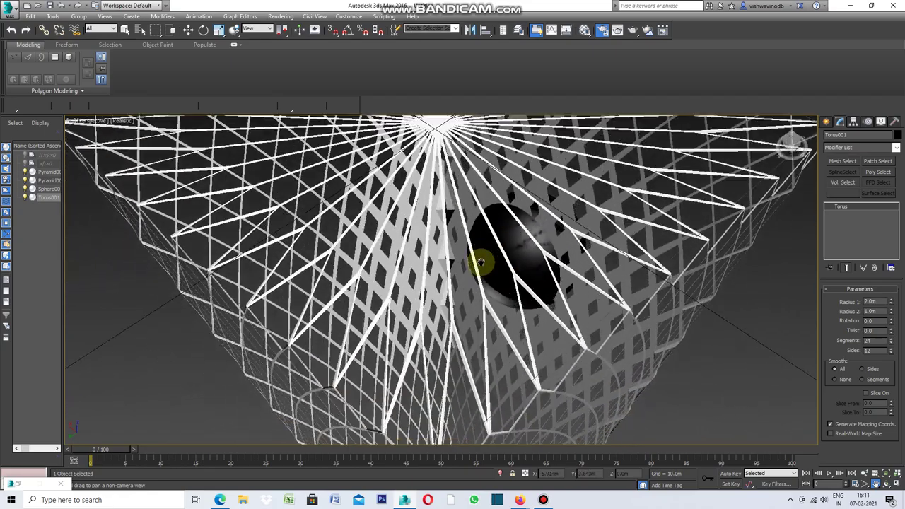
scroll(487, 360, "down", 2)
scroll(467, 271, "down", 3)
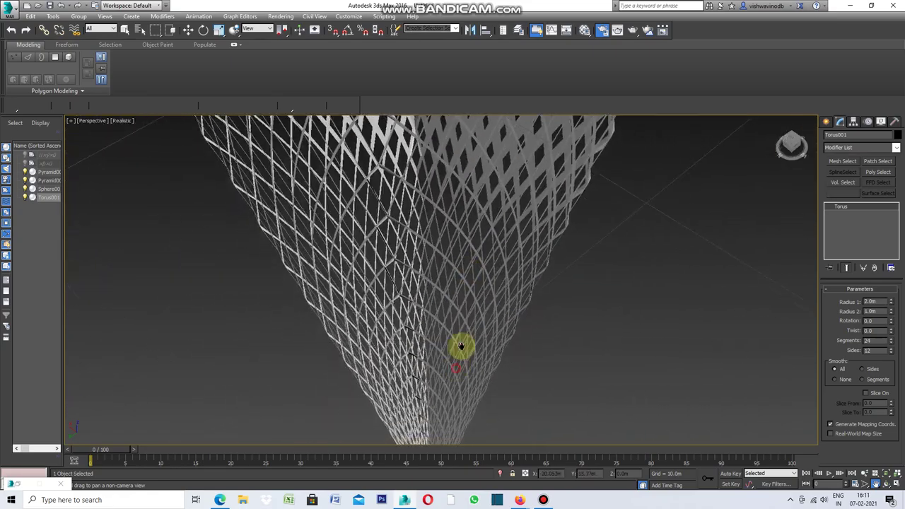
scroll(470, 304, "down", 2)
left_click_drag(481, 259, 487, 226)
scroll(424, 354, "up", 2)
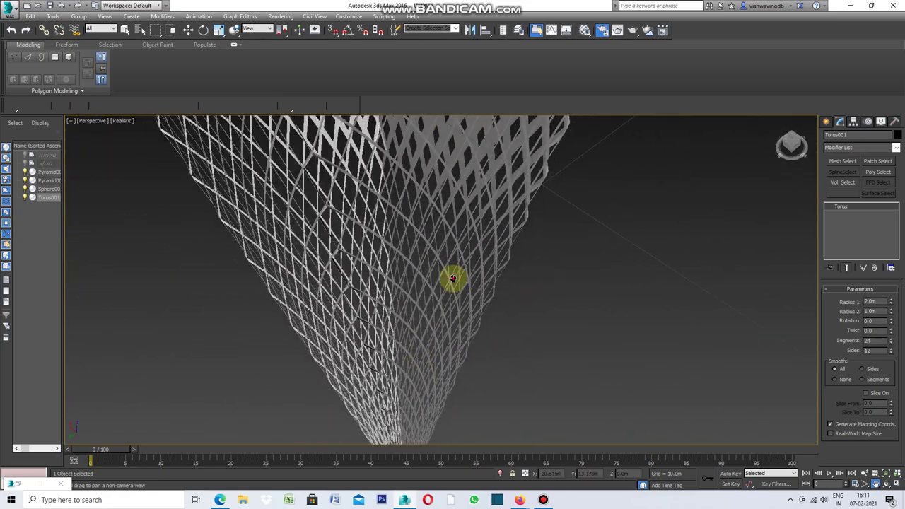
scroll(439, 339, "up", 3)
scroll(495, 374, "up", 3)
middle_click_drag(509, 329, 529, 384)
middle_click_drag(515, 333, 516, 349)
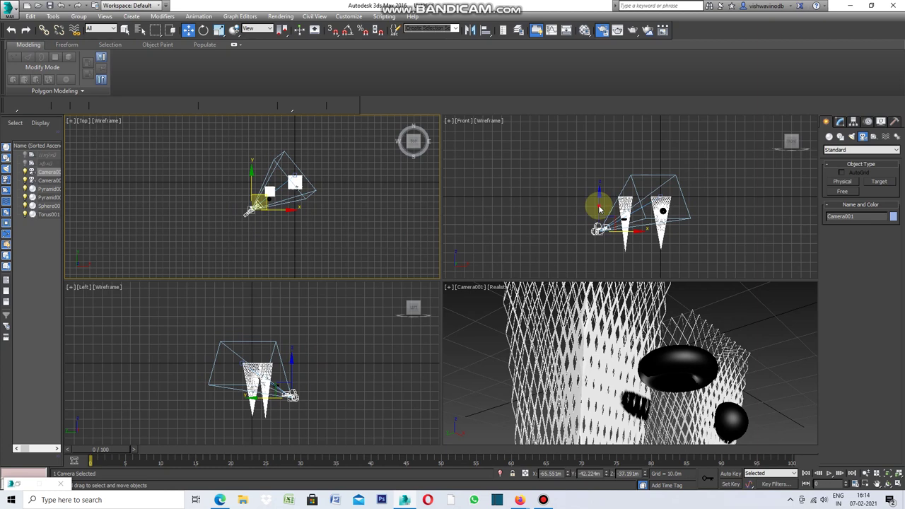
left_click(600, 209)
left_click_drag(600, 208, 598, 175)
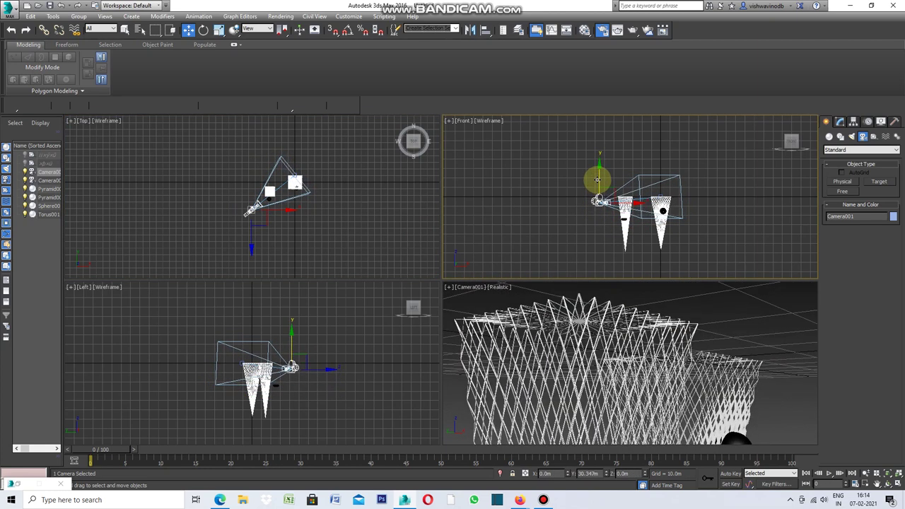
Lower Camera001 in the Front view and shift it right in the Top view.
mouse_move(598, 175)
left_mouse_down()
mouse_move(600, 240)
mouse_move(610, 178)
left_mouse_up()
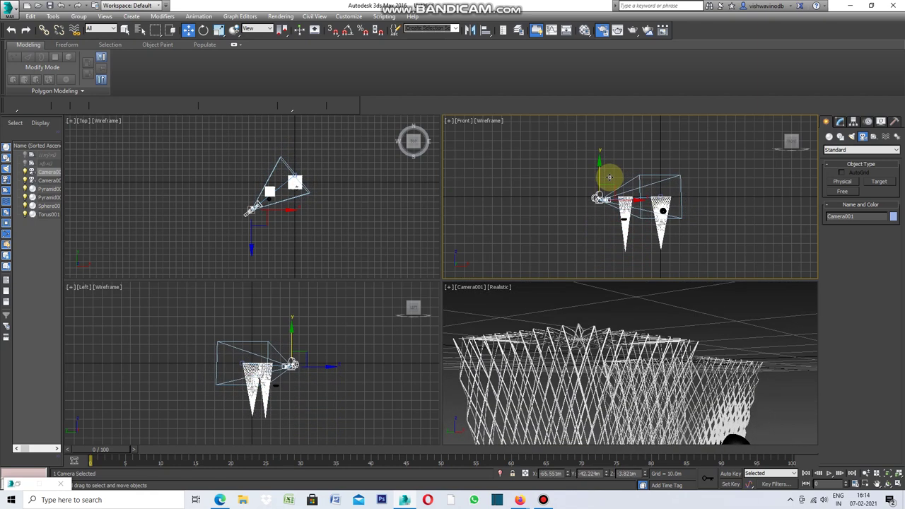
left_click(255, 206)
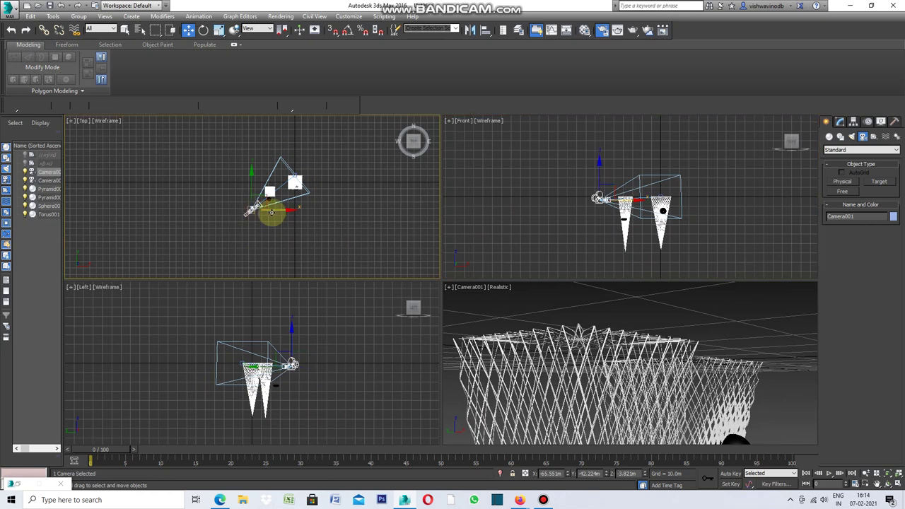
left_click_drag(273, 212, 318, 220)
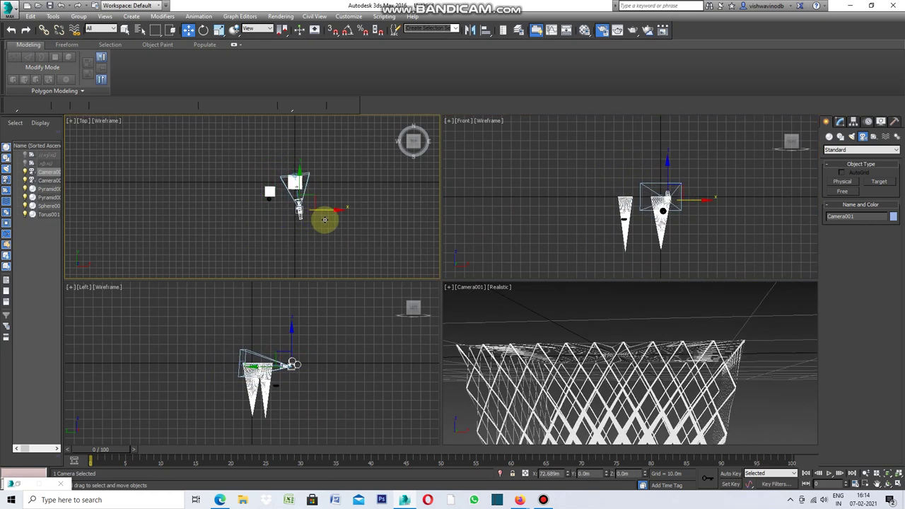
mouse_move(333, 219)
left_mouse_down()
mouse_move(347, 219)
mouse_move(315, 235)
mouse_move(267, 235)
mouse_move(330, 232)
left_mouse_up()
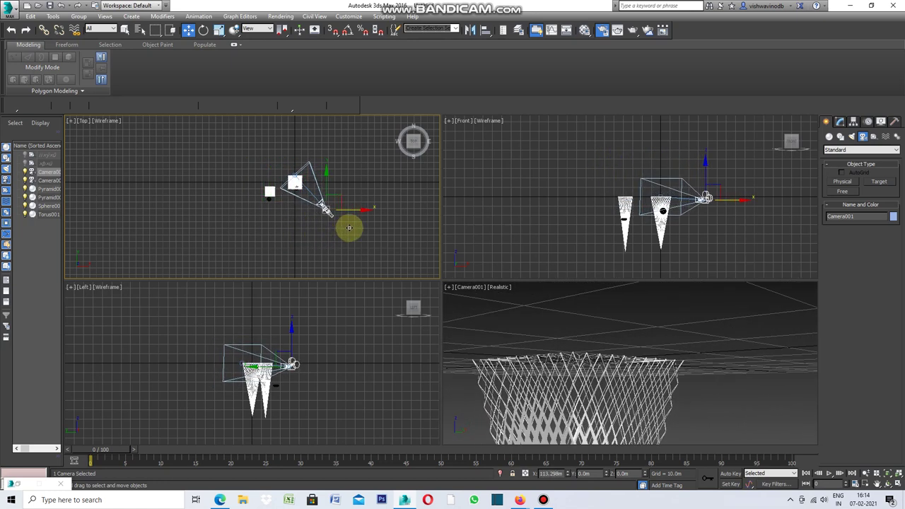
Lower the camera slightly in Front and fine-tune its framing in Top.
left_click(704, 172)
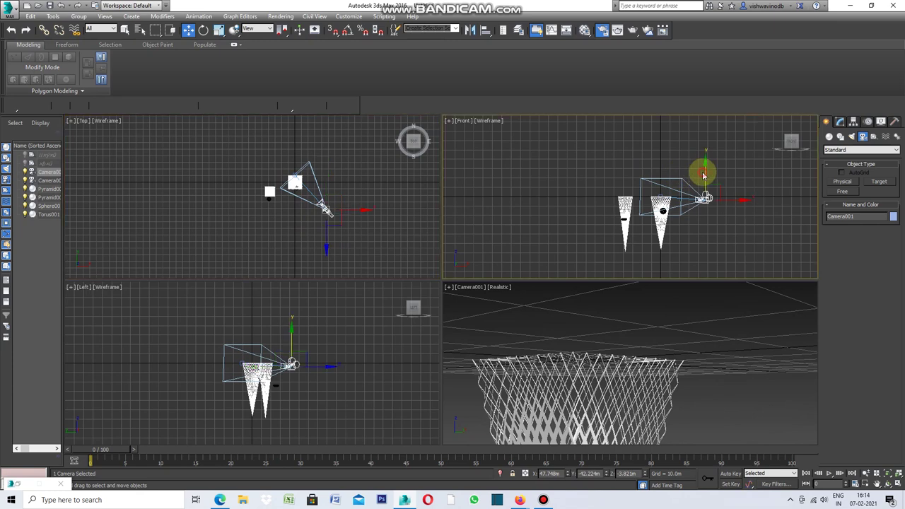
mouse_move(704, 169)
left_mouse_down()
mouse_move(702, 295)
mouse_move(715, 242)
left_mouse_up()
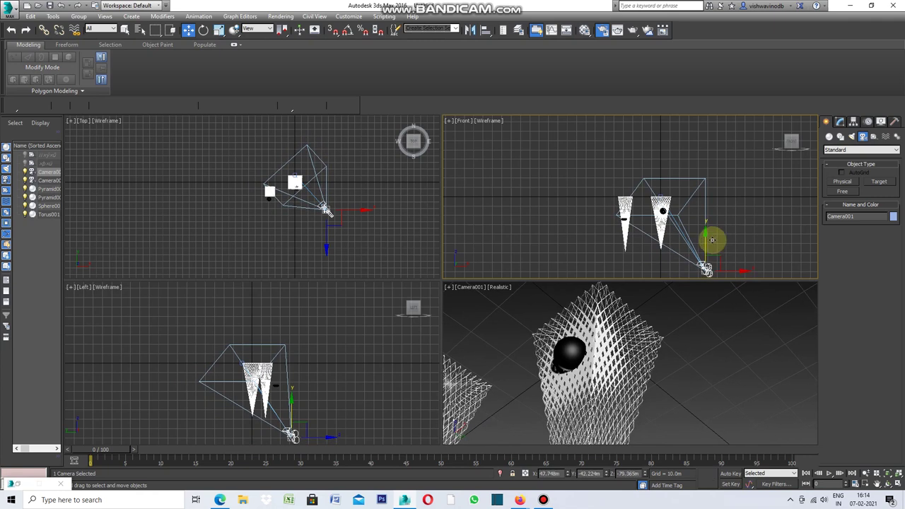
left_click(326, 210)
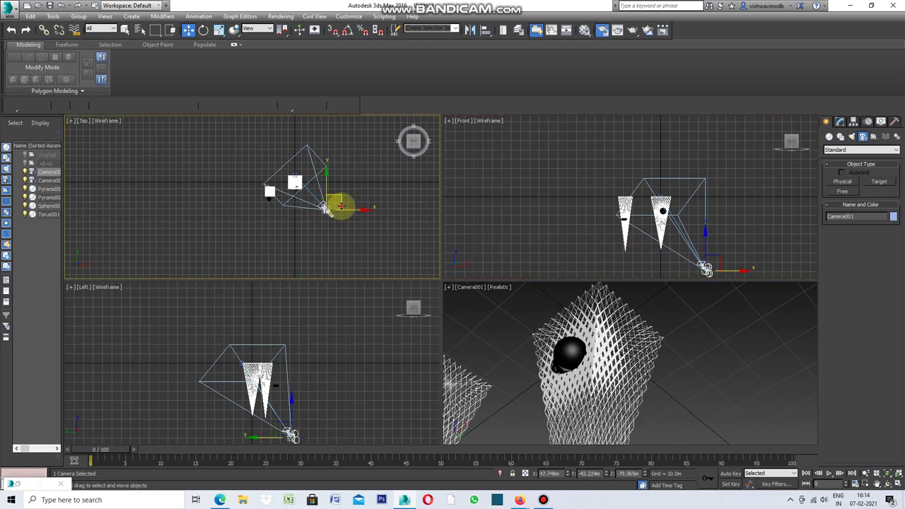
mouse_move(327, 210)
left_mouse_down()
mouse_move(333, 205)
mouse_move(325, 203)
left_mouse_up()
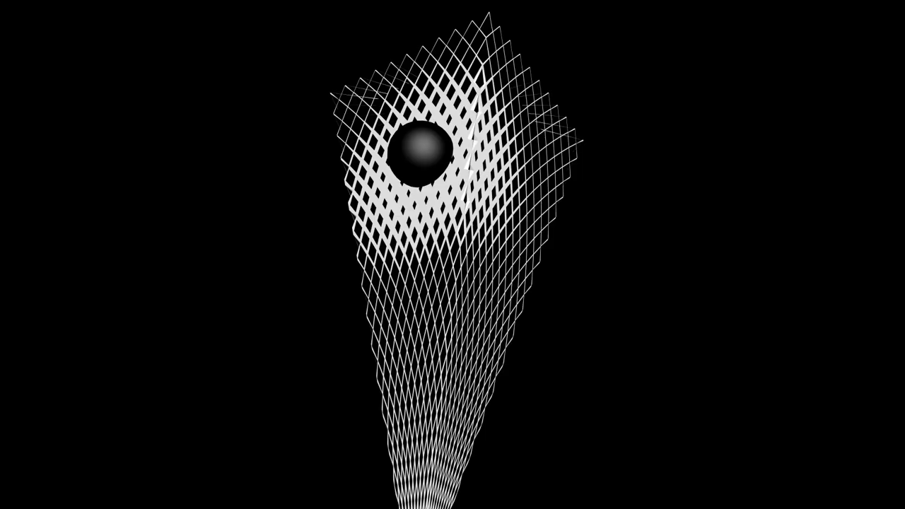